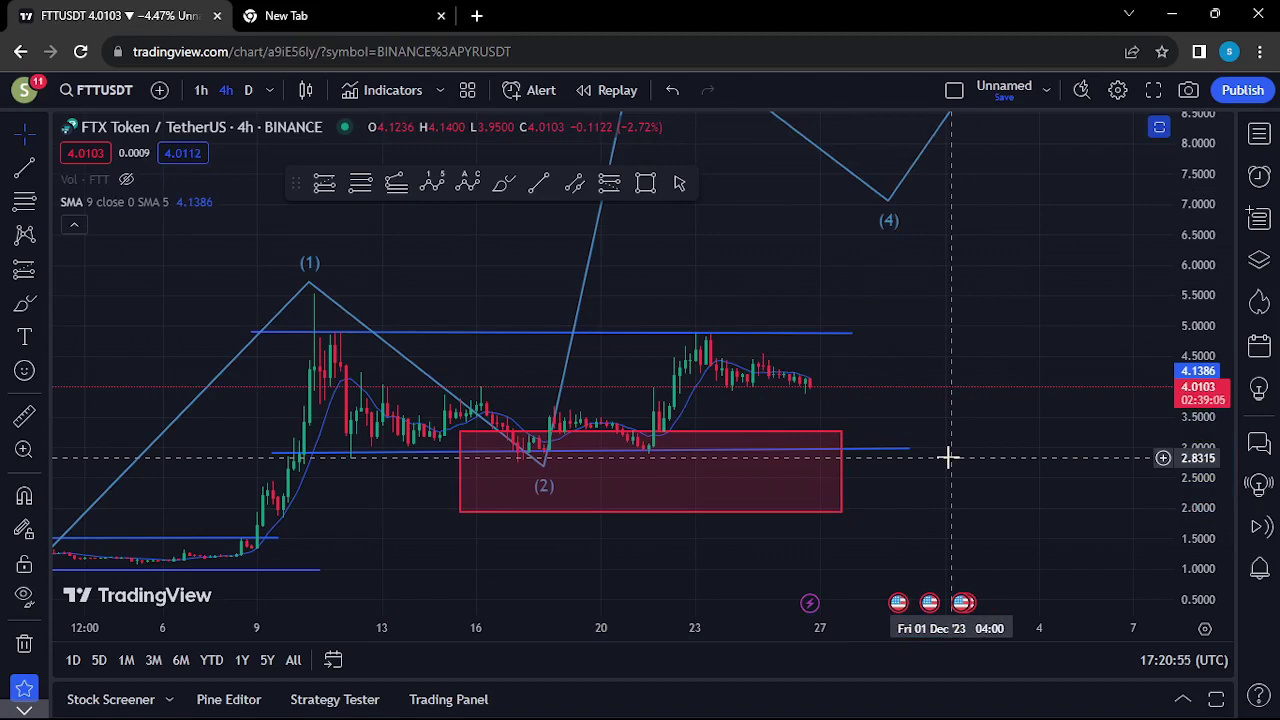
Sketch a freehand upward move from the latest candles, then delete it
{"action": "left_click", "coordinate": [681, 183]}
{"action": "mouse_move", "coordinate": [811, 357]}
{"action": "left_mouse_down"}
{"action": "mouse_move", "coordinate": [786, 374]}
{"action": "mouse_move", "coordinate": [803, 410]}
{"action": "mouse_move", "coordinate": [836, 397]}
{"action": "mouse_move", "coordinate": [831, 353]}
{"action": "left_mouse_up"}
{"action": "left_click", "coordinate": [505, 185]}
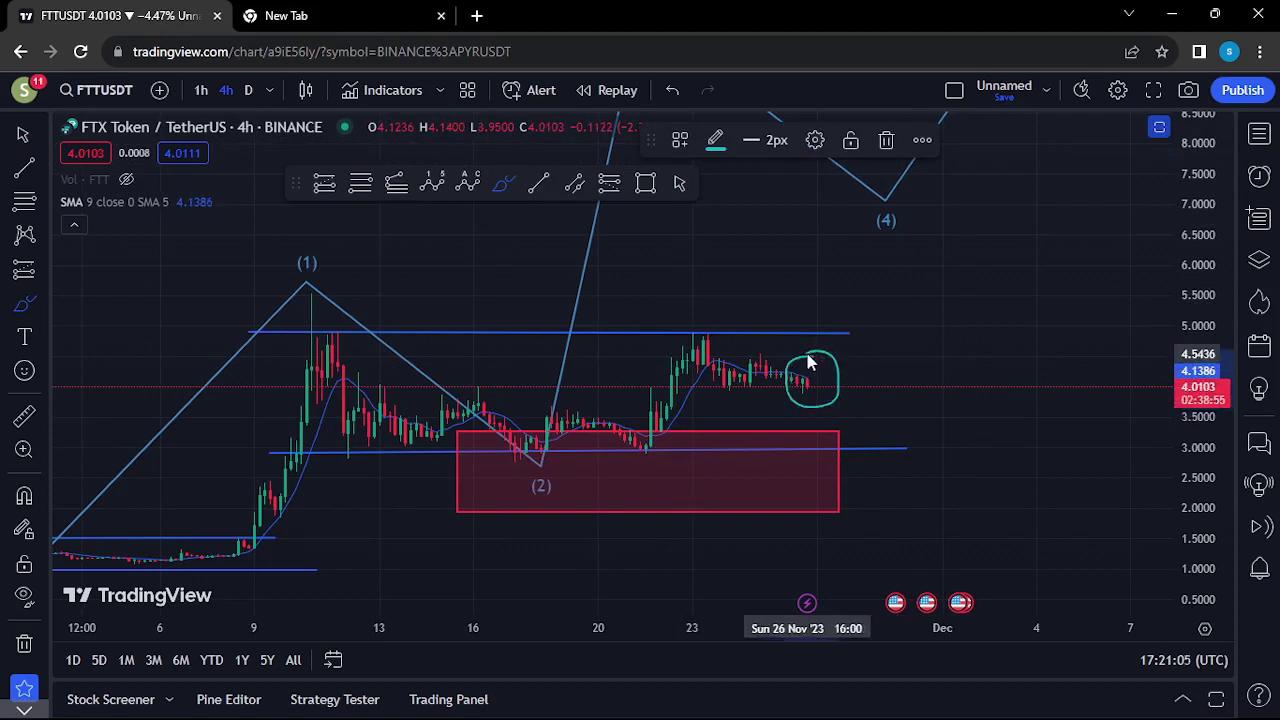
{"action": "left_click_drag", "start_coordinate": [810, 362], "coordinate": [838, 281]}
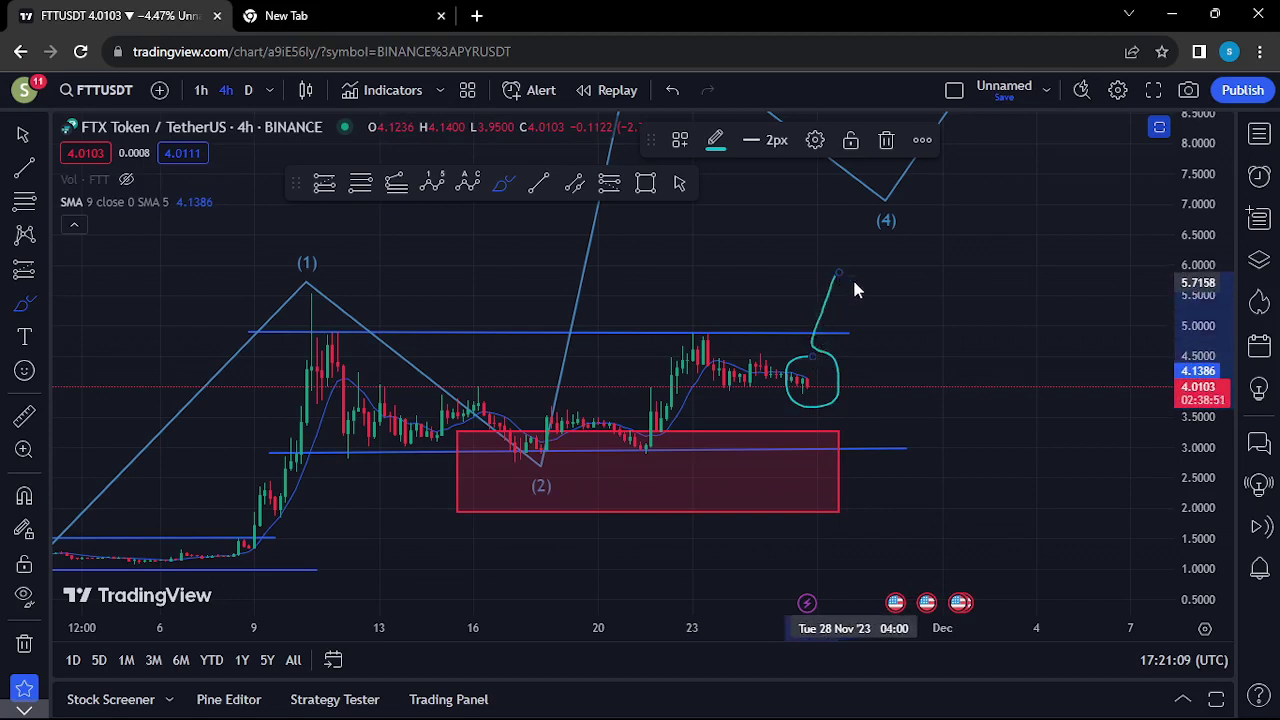
{"action": "left_click", "coordinate": [886, 140]}
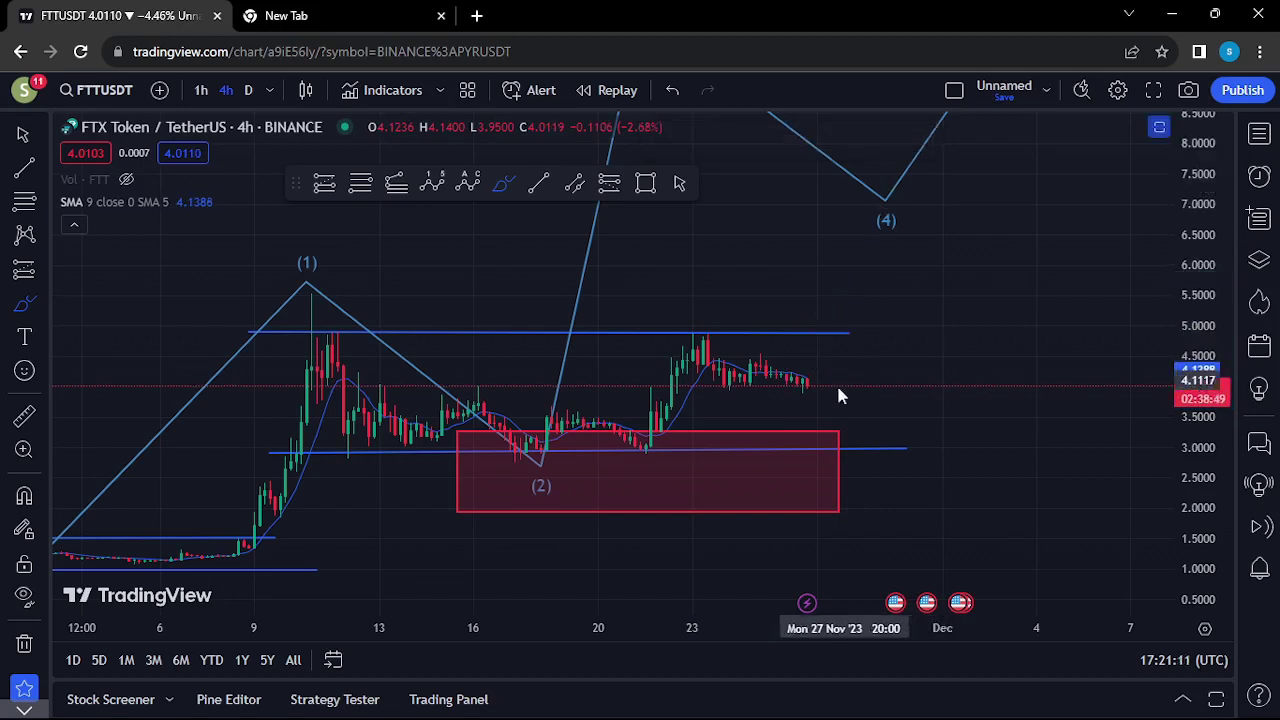
Sketch a drop toward the demand box and a rebound toward 6.5, then delete it
{"action": "left_click_drag", "start_coordinate": [805, 382], "coordinate": [836, 447]}
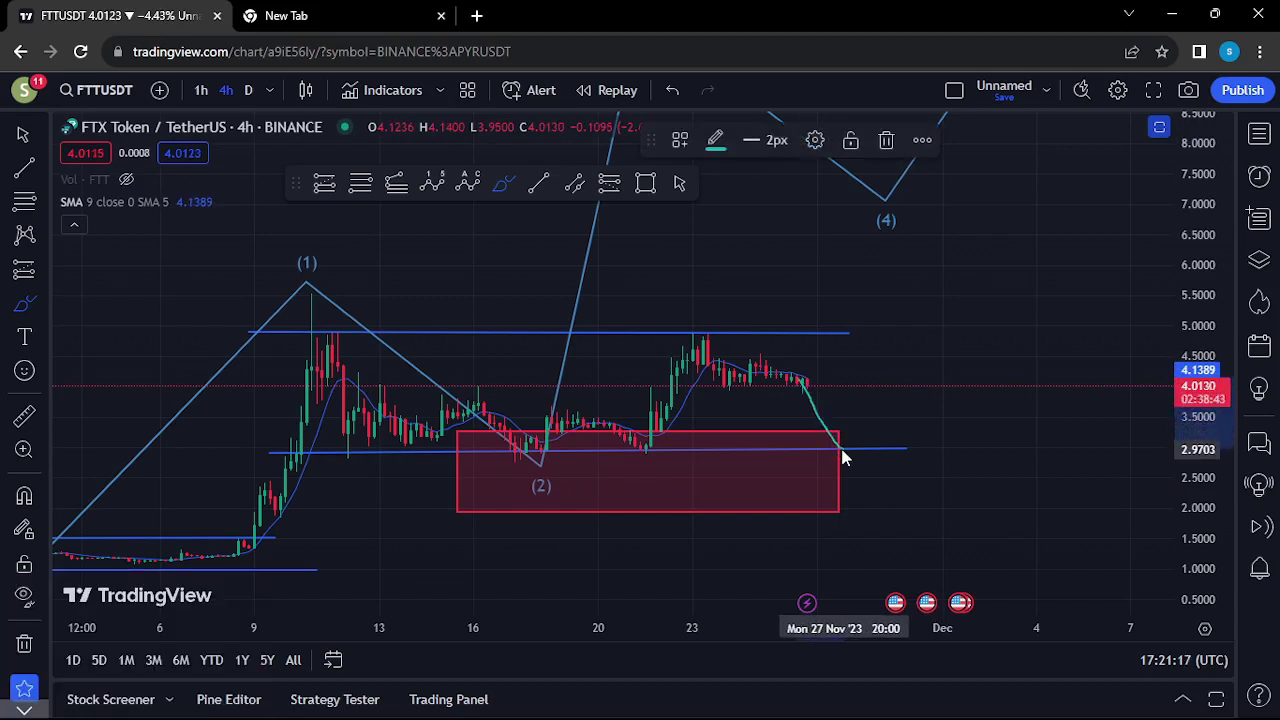
{"action": "mouse_move", "coordinate": [846, 433]}
{"action": "left_mouse_down"}
{"action": "mouse_move", "coordinate": [854, 388]}
{"action": "mouse_move", "coordinate": [869, 402]}
{"action": "mouse_move", "coordinate": [945, 245]}
{"action": "left_mouse_up"}
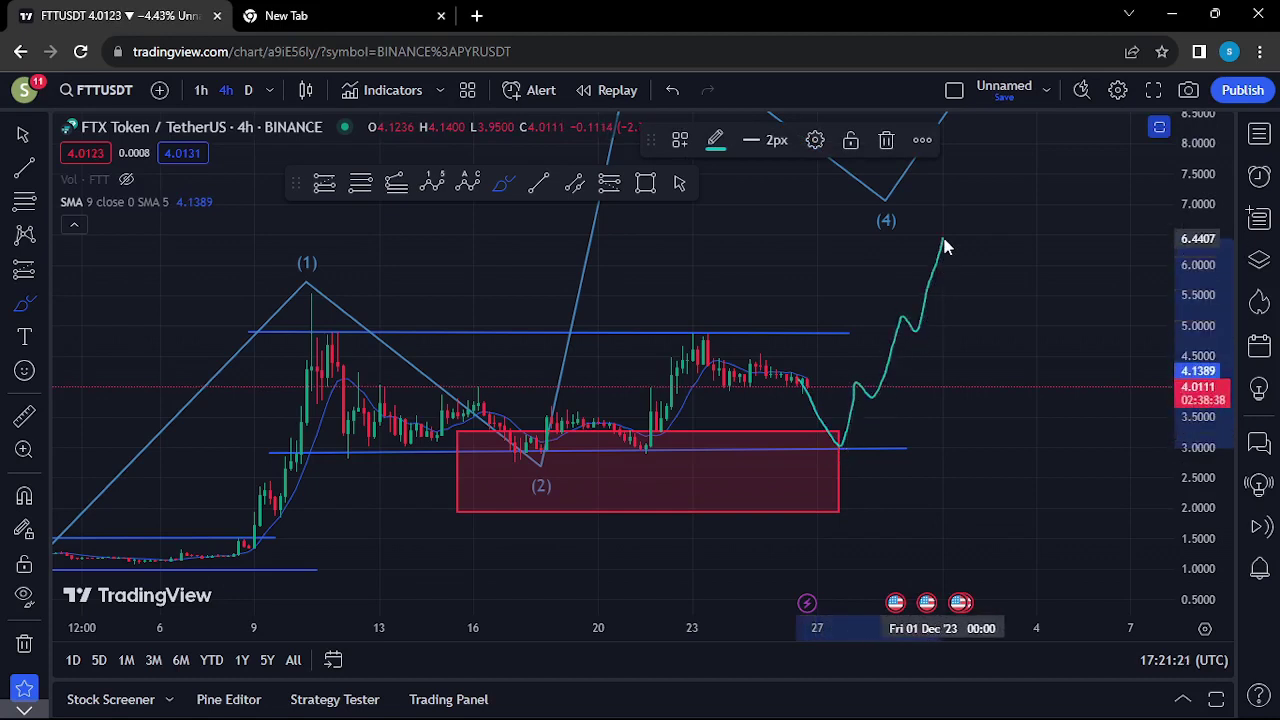
{"action": "left_click", "coordinate": [886, 140]}
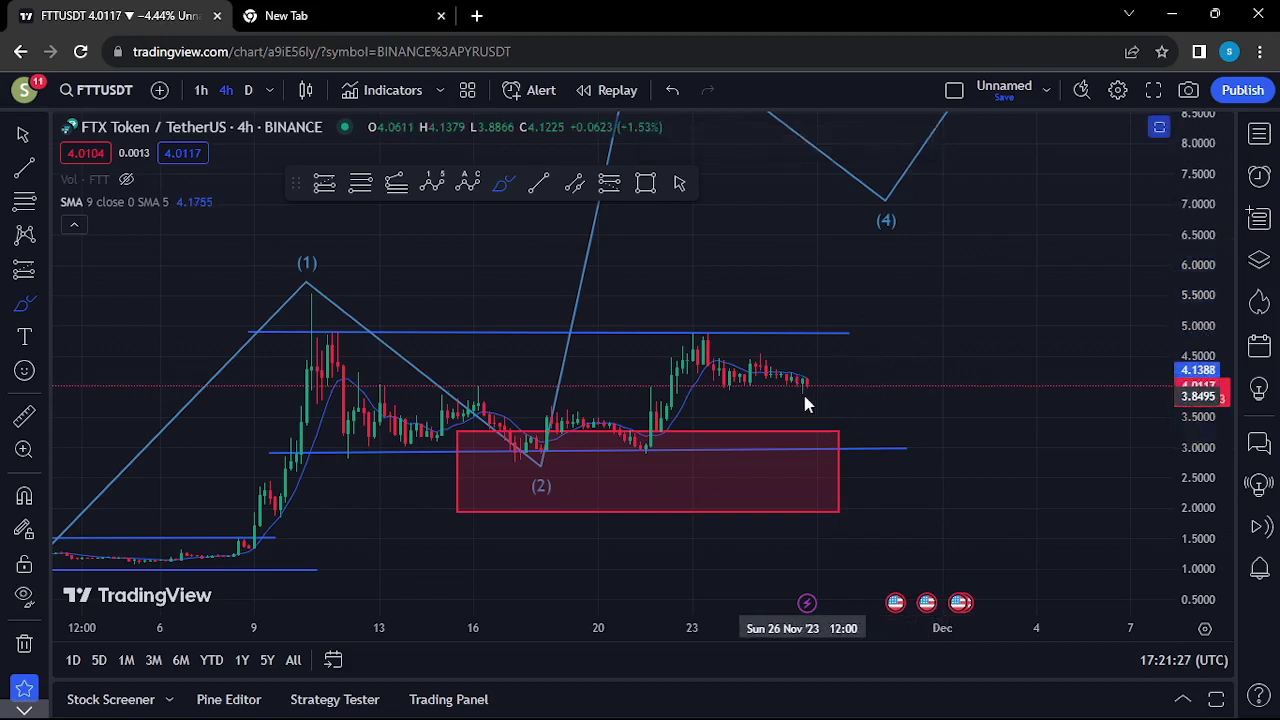
Sketch a breakout above the upper range line rising past wave (4), then delete it
{"action": "left_click_drag", "start_coordinate": [805, 392], "coordinate": [836, 305]}
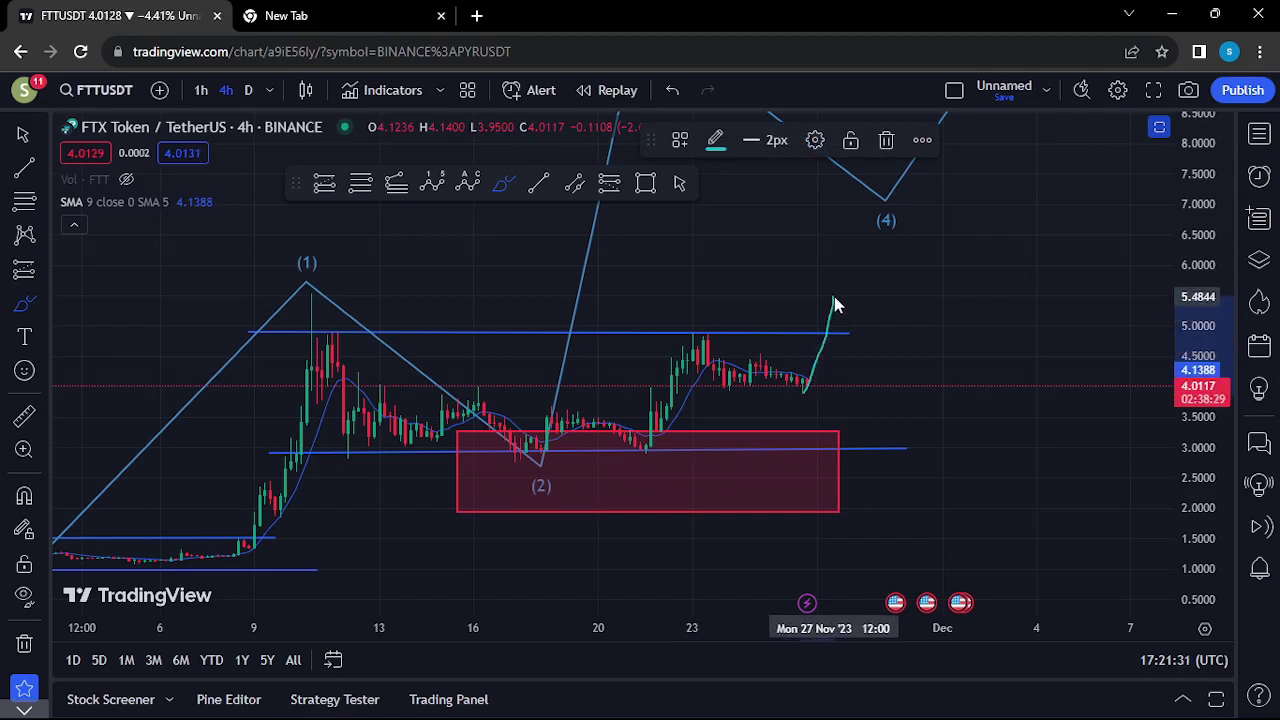
{"action": "left_click_drag", "start_coordinate": [836, 305], "coordinate": [843, 322]}
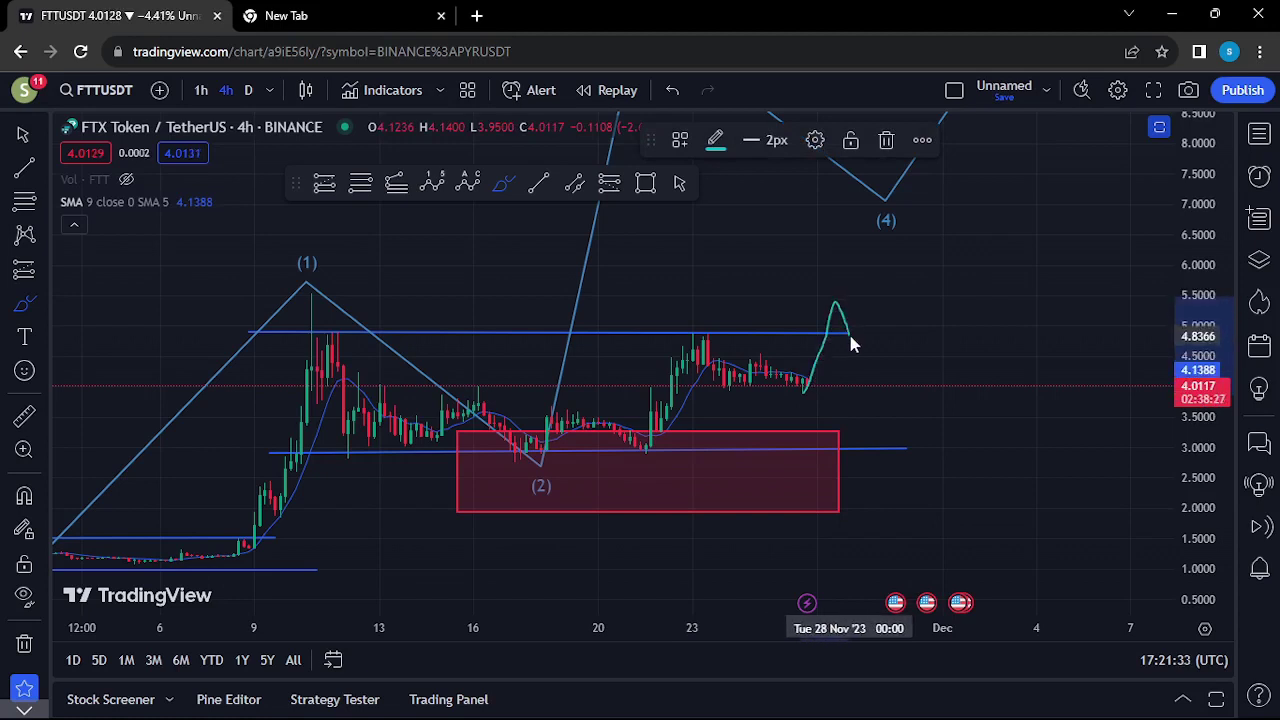
{"action": "mouse_move", "coordinate": [852, 336]}
{"action": "left_mouse_down"}
{"action": "mouse_move", "coordinate": [914, 200]}
{"action": "mouse_move", "coordinate": [948, 238]}
{"action": "mouse_move", "coordinate": [1027, 129]}
{"action": "left_mouse_up"}
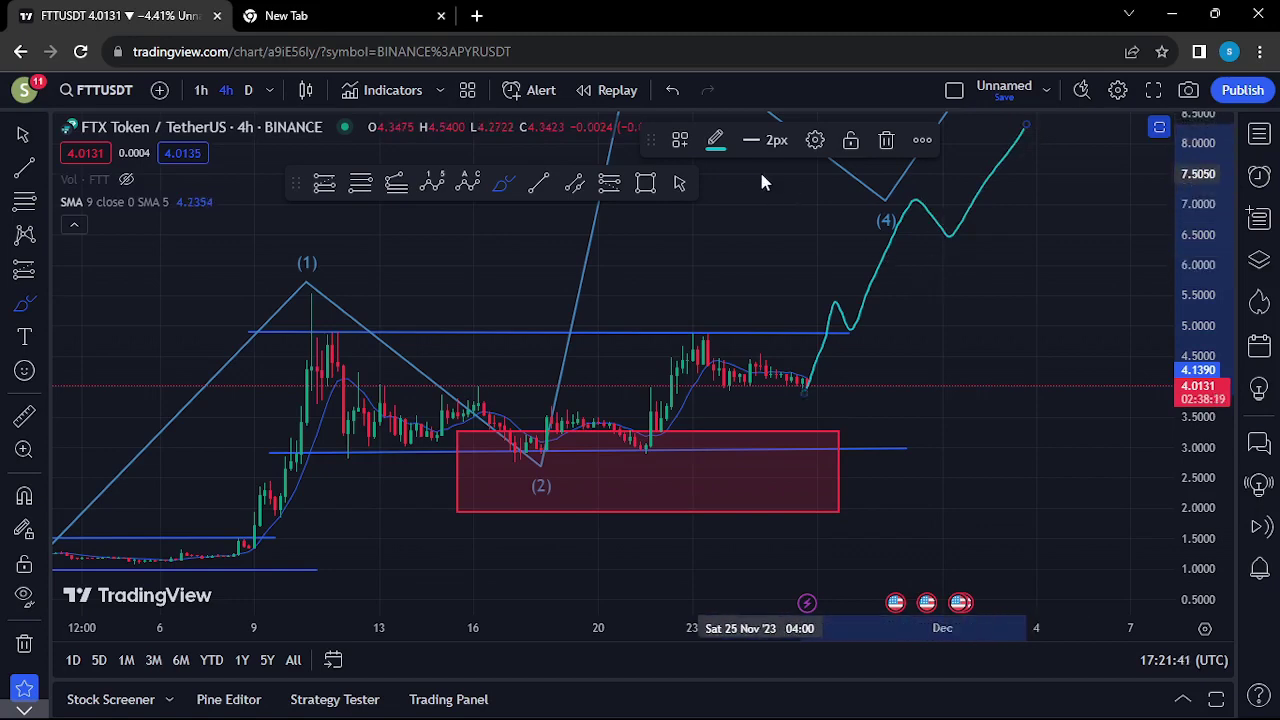
{"action": "left_click", "coordinate": [887, 140]}
Zoom out and rescale the price axis to show the 2023 range beside the November rally
{"action": "scroll", "coordinate": [751, 398], "scroll_direction": "down", "scroll_amount": 5}
{"action": "left_click_drag", "start_coordinate": [1195, 273], "coordinate": [1196, 286]}
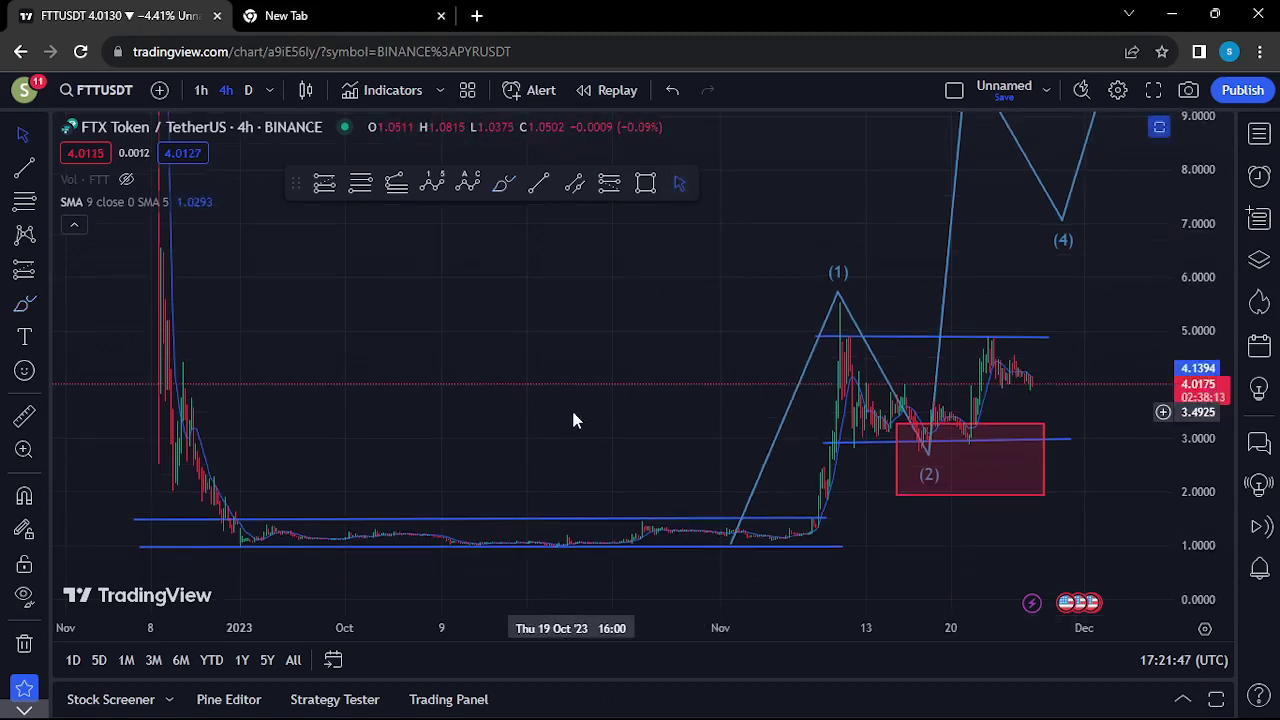
{"action": "left_click_drag", "start_coordinate": [570, 407], "coordinate": [914, 357]}
{"action": "scroll", "coordinate": [700, 420], "scroll_direction": "up", "scroll_amount": 2}
{"action": "left_click_drag", "start_coordinate": [700, 420], "coordinate": [731, 363]}
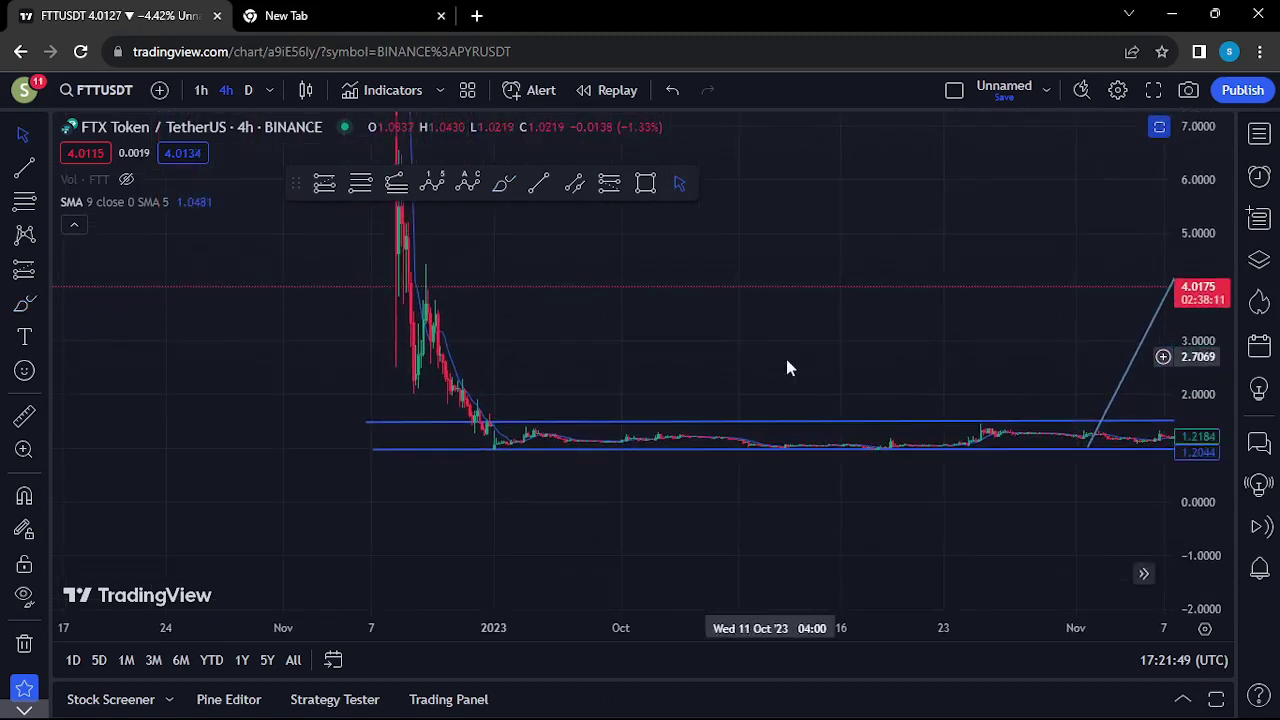
{"action": "left_click_drag", "start_coordinate": [1196, 462], "coordinate": [1197, 450]}
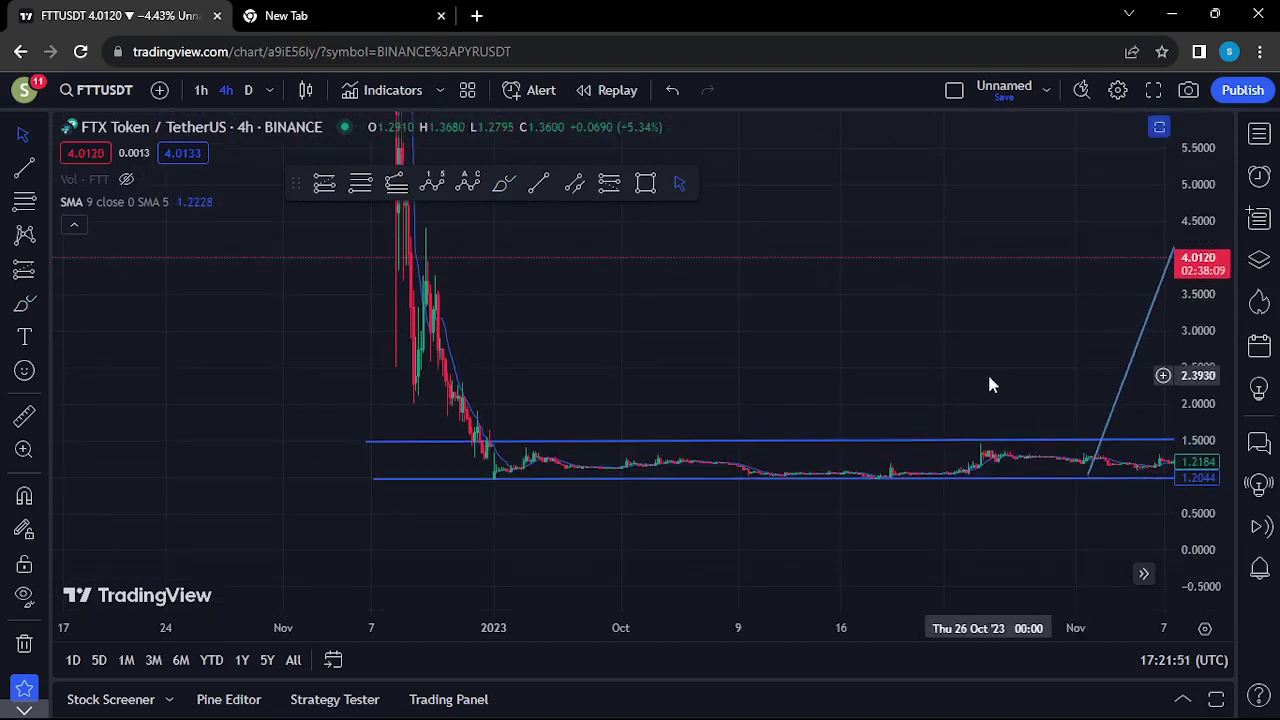
{"action": "left_click_drag", "start_coordinate": [983, 377], "coordinate": [838, 344]}
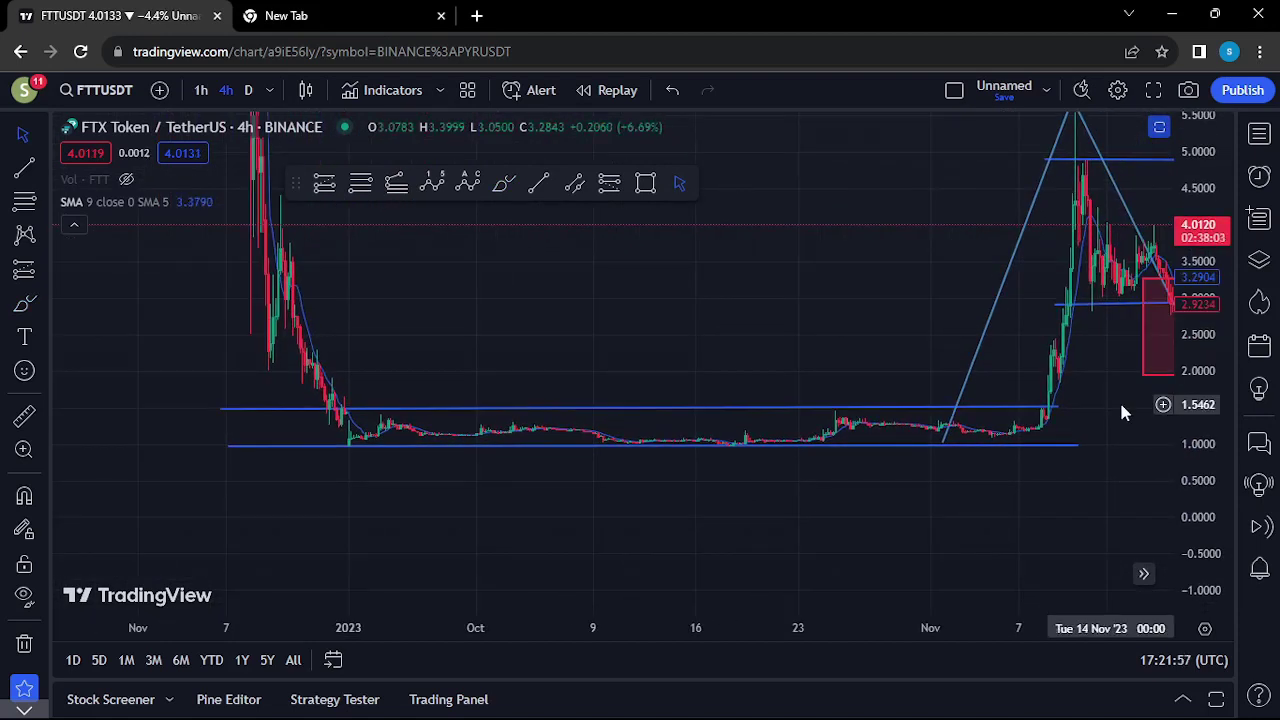
{"action": "left_click_drag", "start_coordinate": [494, 326], "coordinate": [645, 343]}
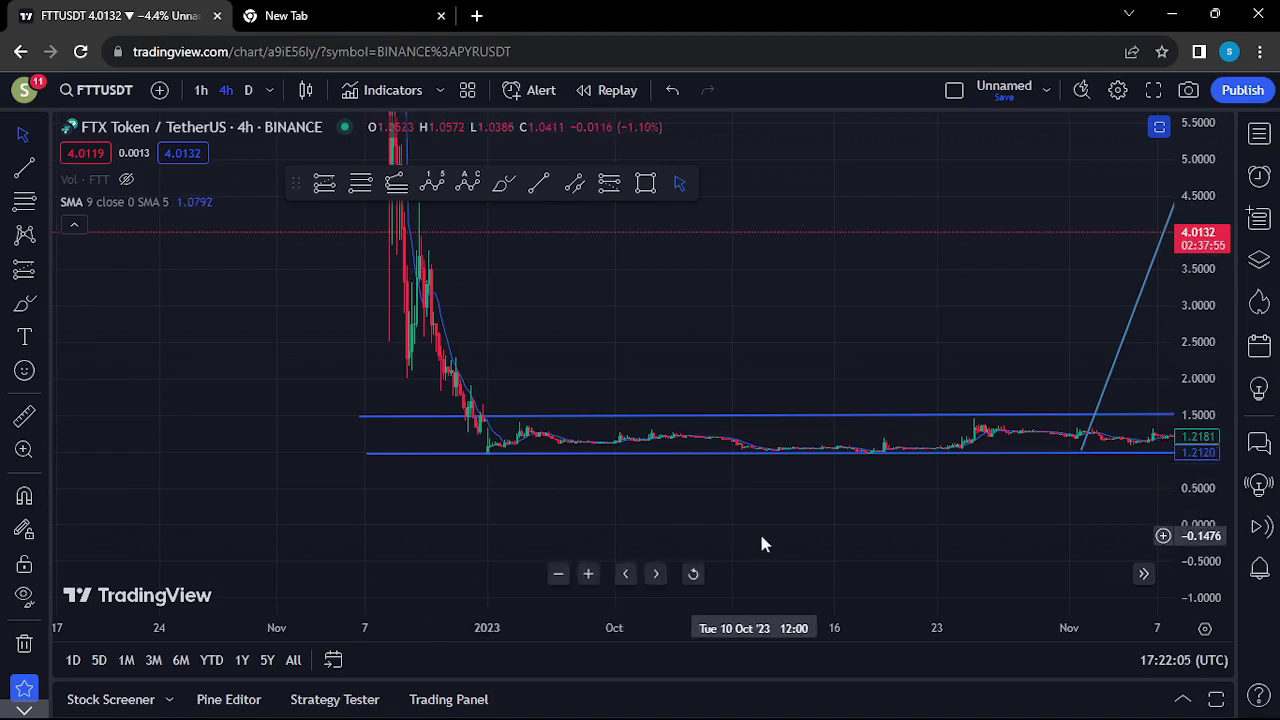
{"action": "left_click_drag", "start_coordinate": [788, 537], "coordinate": [679, 523]}
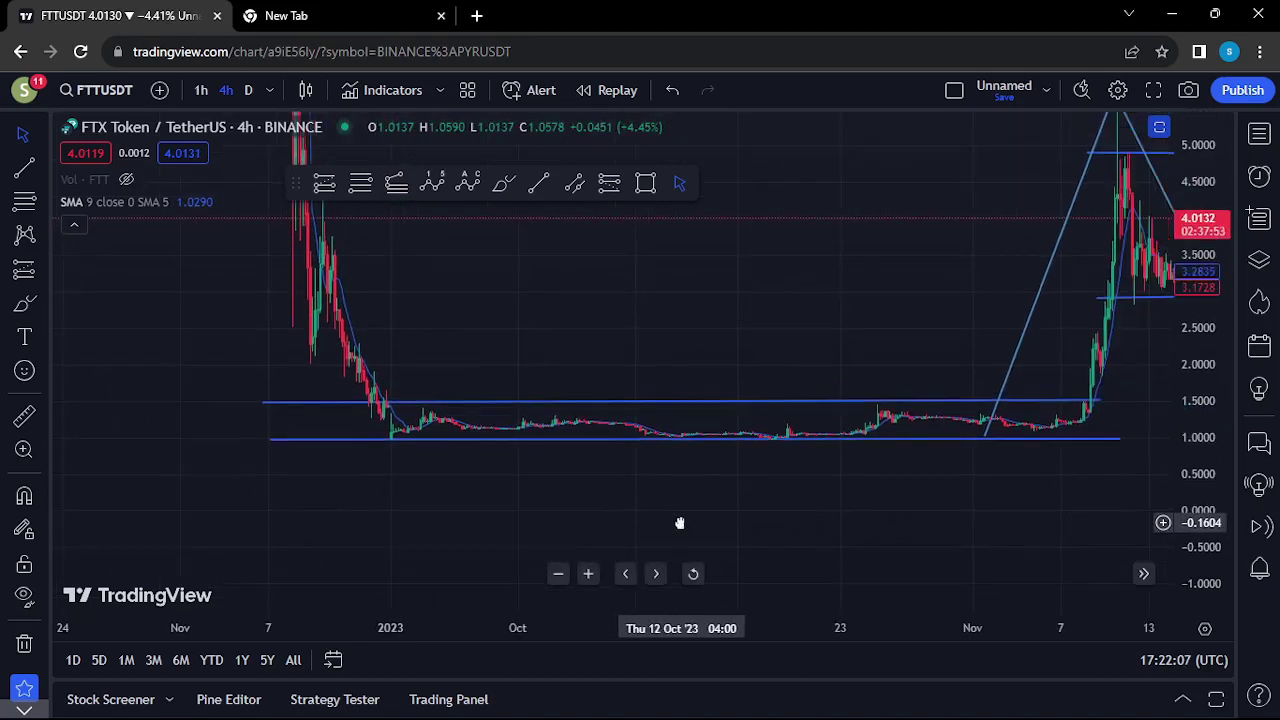
Inspect the upper and lower range lines, then pan toward the November candles and demand box
{"action": "left_click", "coordinate": [652, 405]}
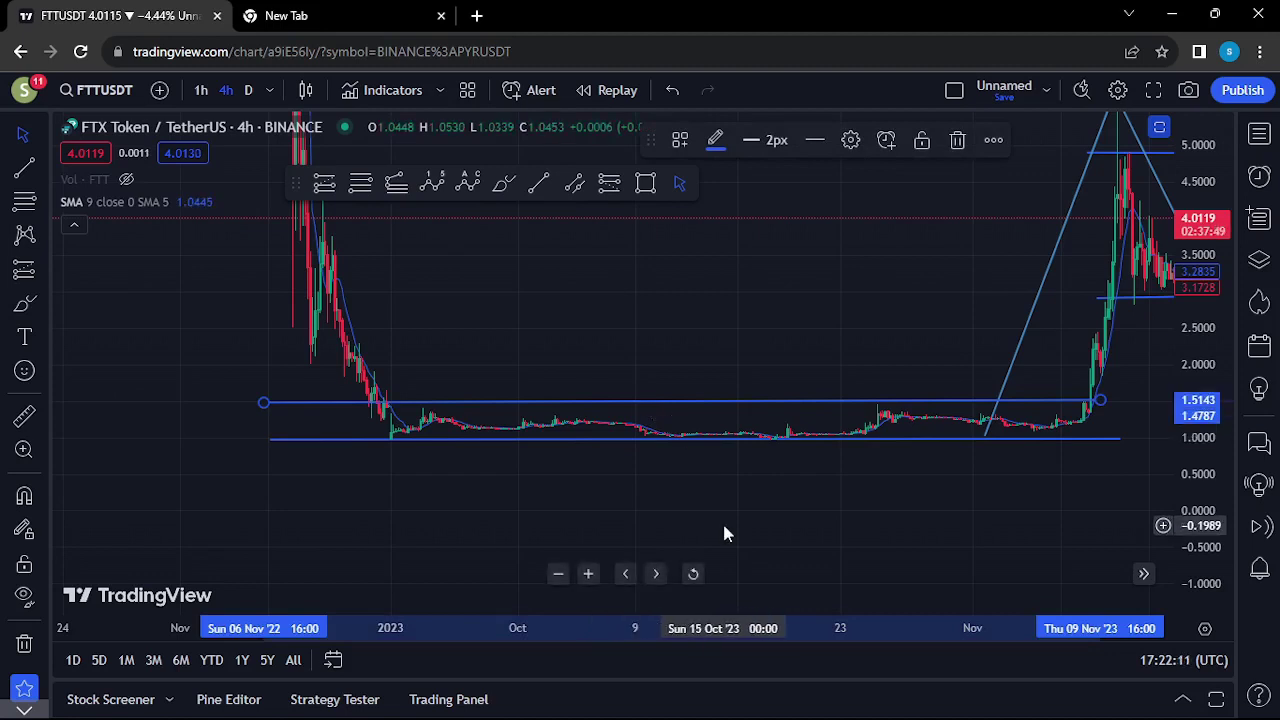
{"action": "left_click", "coordinate": [716, 439]}
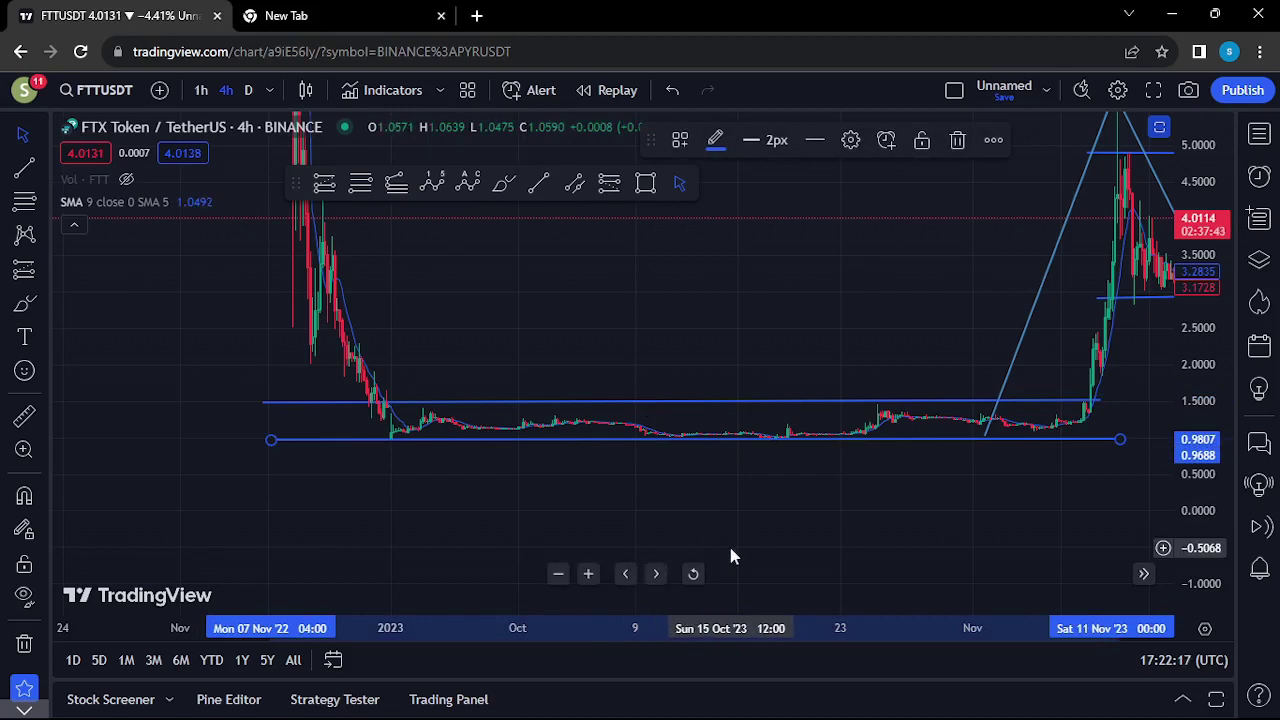
{"action": "left_click_drag", "start_coordinate": [740, 308], "coordinate": [620, 340]}
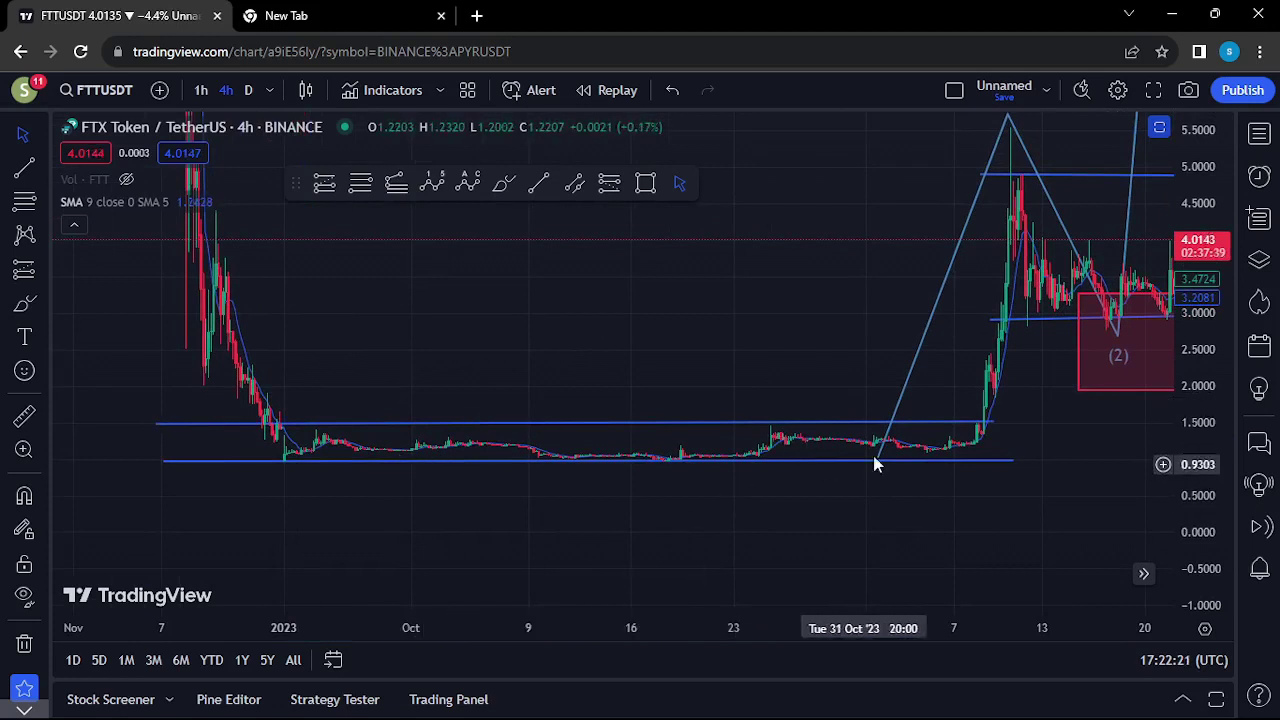
{"action": "left_click_drag", "start_coordinate": [935, 385], "coordinate": [914, 389]}
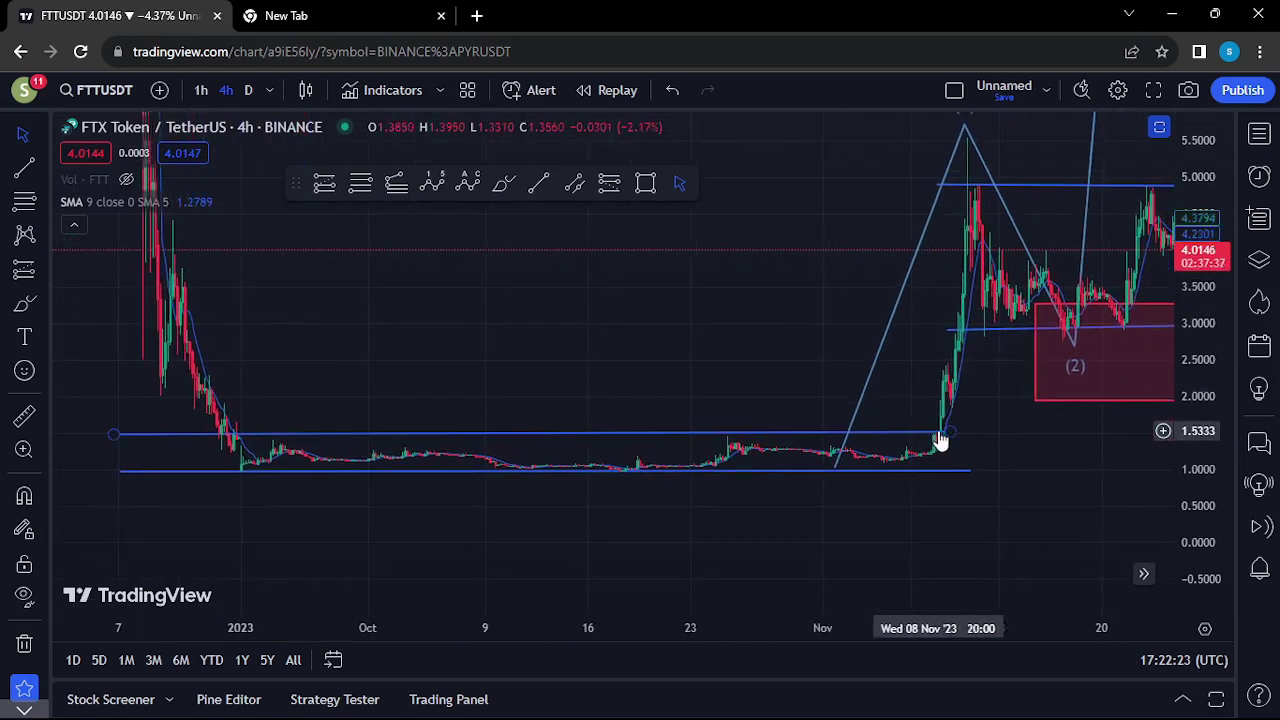
{"action": "left_click_drag", "start_coordinate": [922, 362], "coordinate": [770, 440]}
Nudge the Elliott wave (1) anchor down onto the rally top, then zoom back out
{"action": "scroll", "coordinate": [679, 483], "scroll_direction": "up", "scroll_amount": 4}
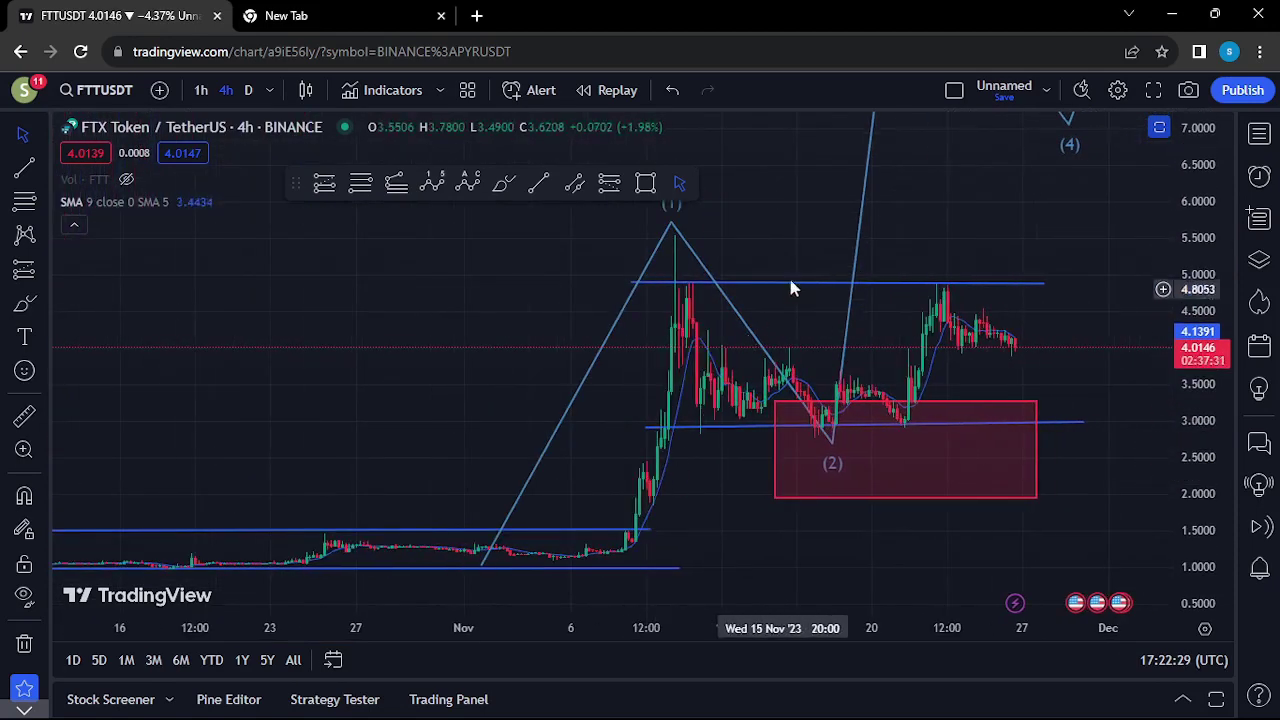
{"action": "left_click_drag", "start_coordinate": [801, 245], "coordinate": [790, 254]}
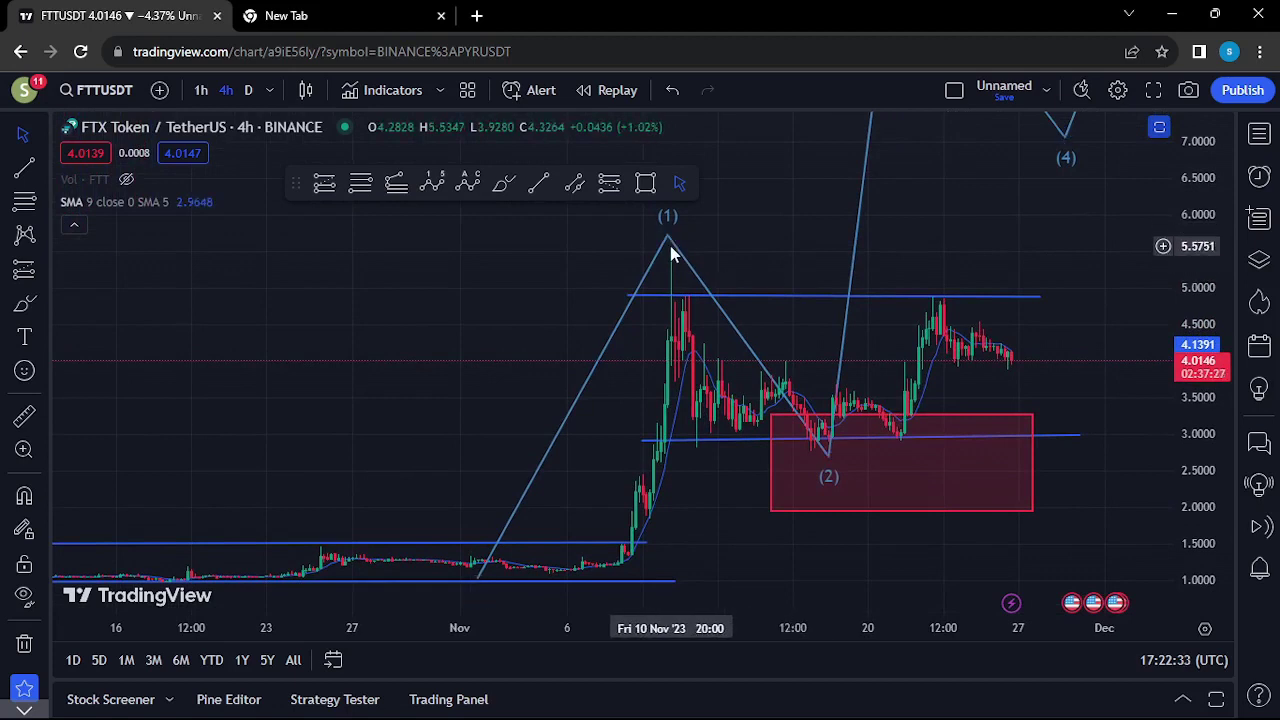
{"action": "mouse_move", "coordinate": [670, 243]}
{"action": "left_mouse_down"}
{"action": "mouse_move", "coordinate": [673, 257]}
{"action": "mouse_move", "coordinate": [669, 243]}
{"action": "left_mouse_up"}
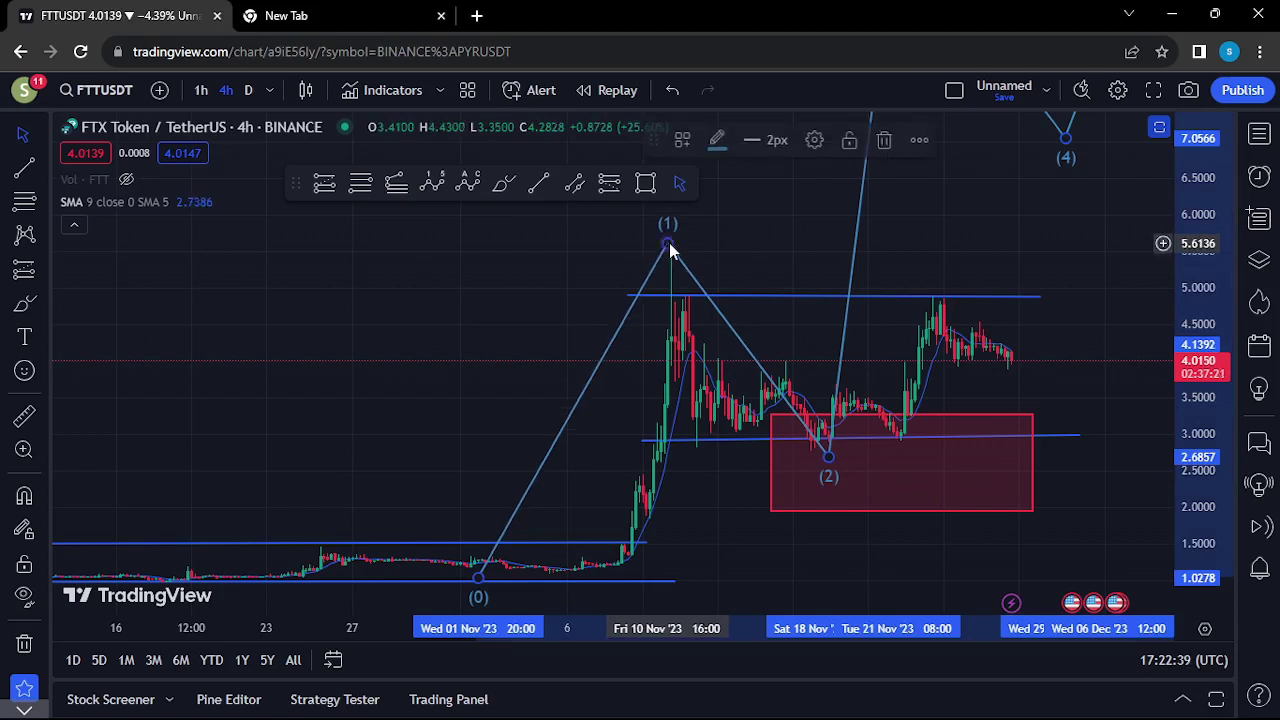
{"action": "mouse_move", "coordinate": [776, 324]}
{"action": "left_mouse_down"}
{"action": "mouse_move", "coordinate": [893, 322]}
{"action": "mouse_move", "coordinate": [833, 322]}
{"action": "left_mouse_up"}
{"action": "scroll", "coordinate": [818, 340], "scroll_direction": "up", "scroll_amount": 2}
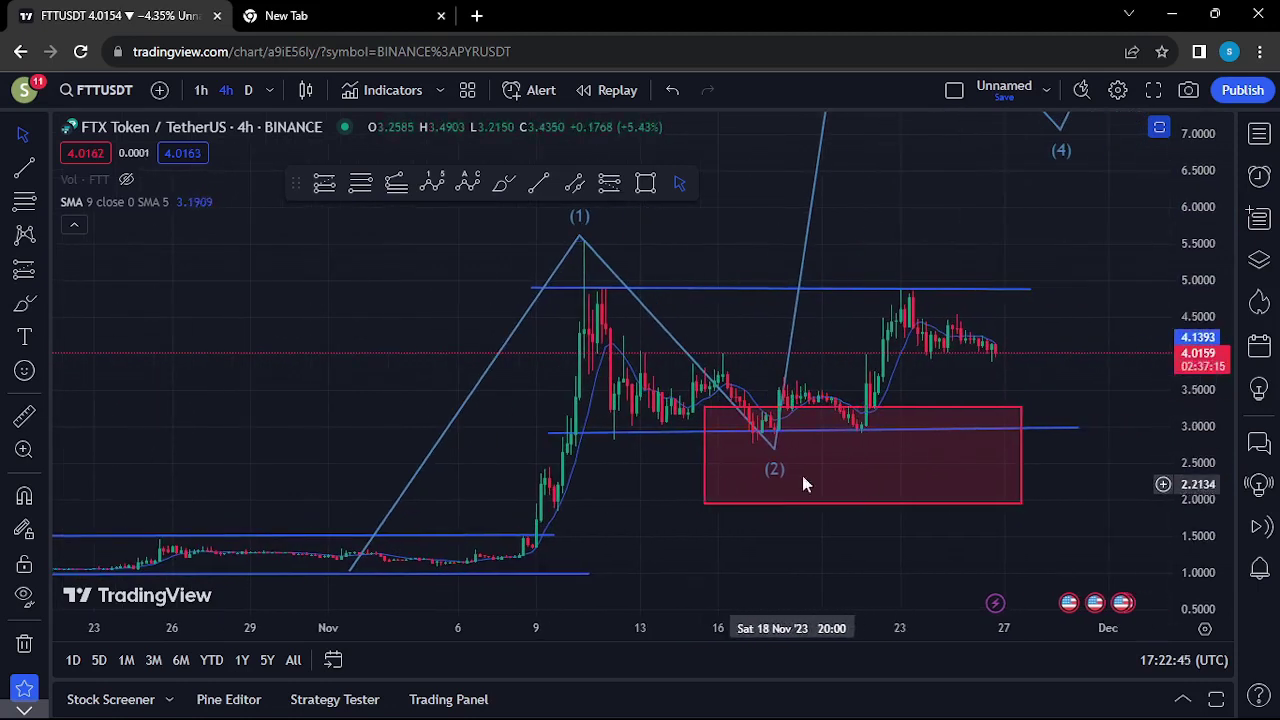
{"action": "scroll", "coordinate": [737, 429], "scroll_direction": "down", "scroll_amount": 2}
{"action": "left_click_drag", "start_coordinate": [868, 571], "coordinate": [876, 522]}
{"action": "scroll", "coordinate": [876, 522], "scroll_direction": "down", "scroll_amount": 2}
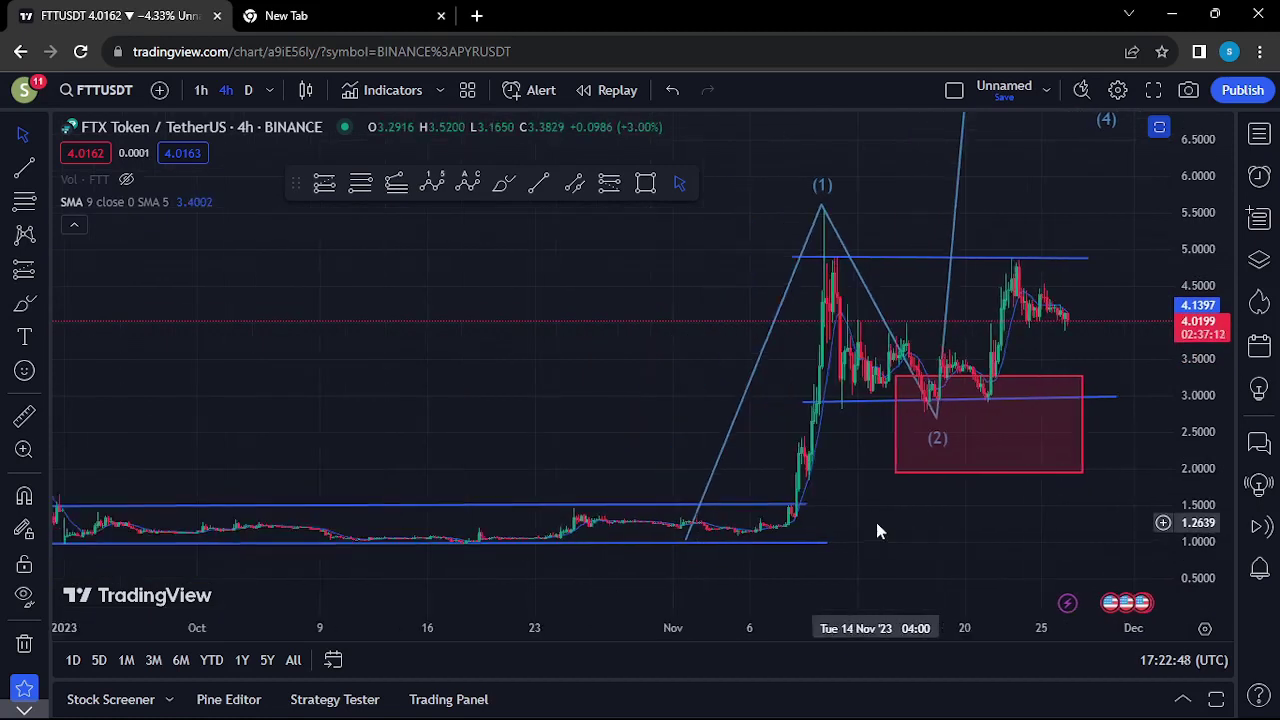
{"action": "left_click", "coordinate": [40, 134]}
Draw a Fib retracement from the October low to the wave (1) high, levels 0.5–0.786 spanning 3.29–1.99
{"action": "left_click", "coordinate": [75, 134]}
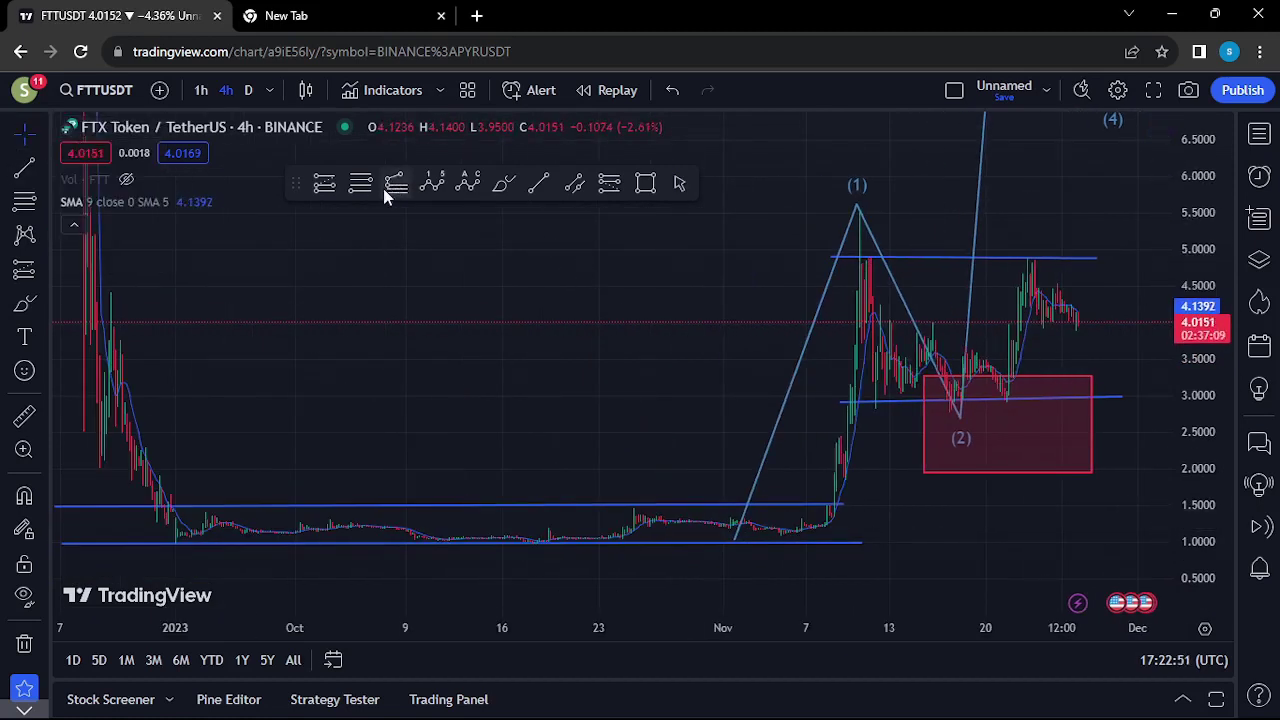
{"action": "left_click", "coordinate": [361, 184]}
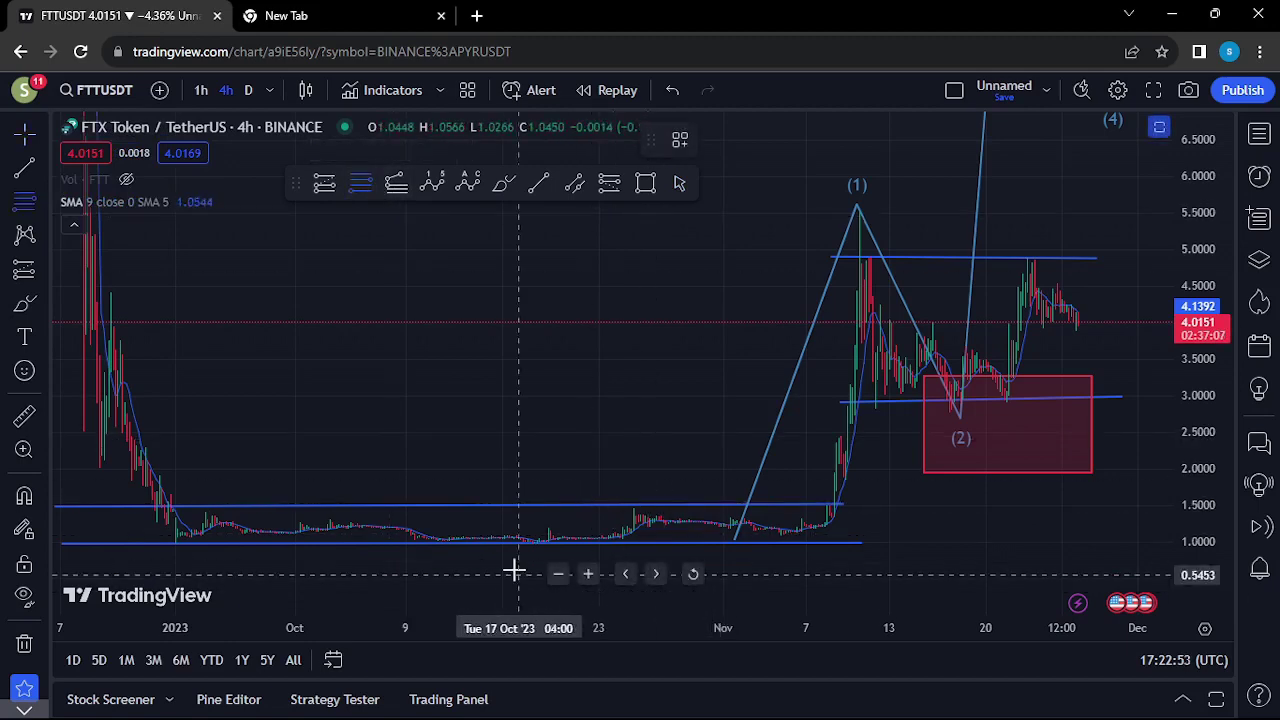
{"action": "left_click", "coordinate": [497, 540]}
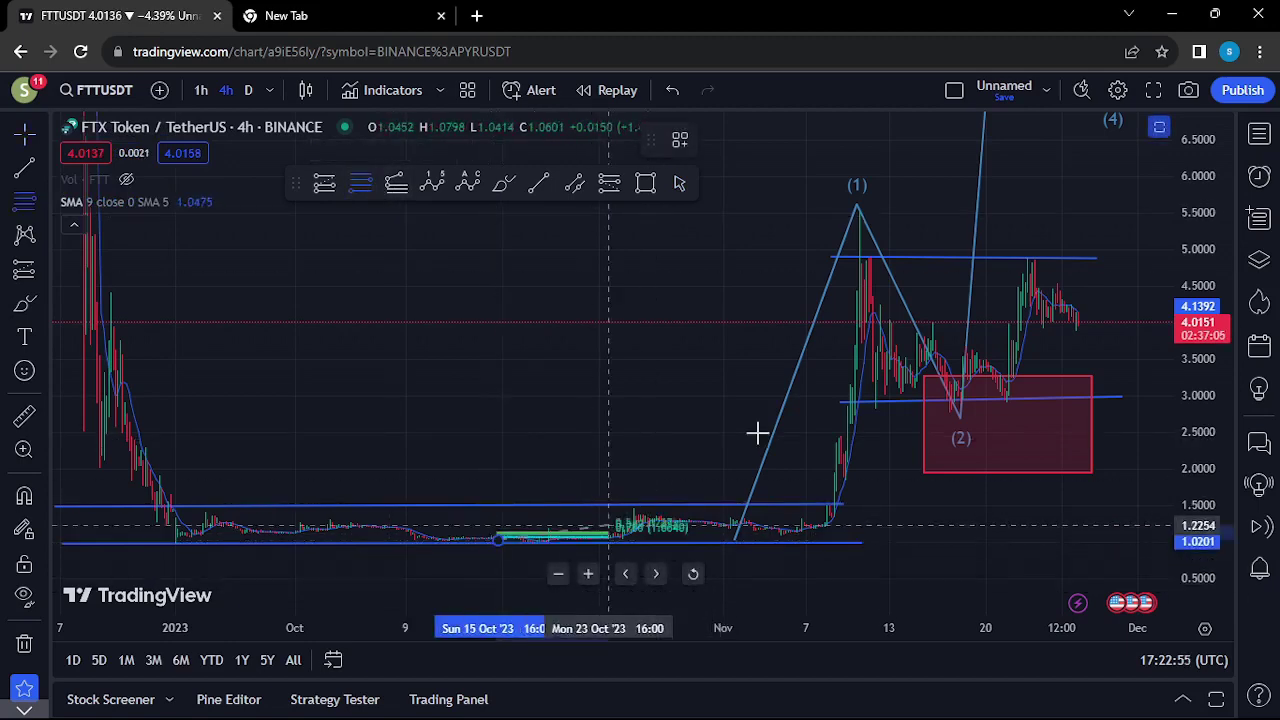
{"action": "left_click", "coordinate": [1064, 207]}
{"action": "left_click_drag", "start_coordinate": [1147, 289], "coordinate": [1035, 291]}
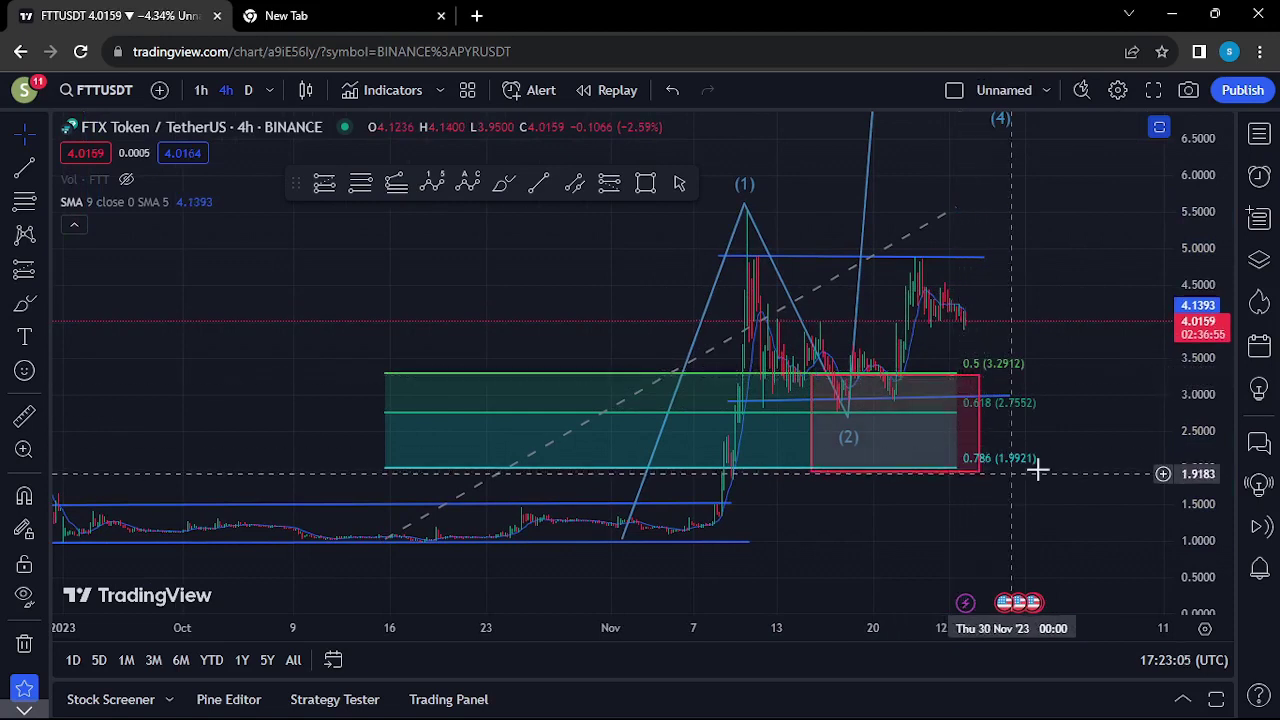
{"action": "left_click_drag", "start_coordinate": [1086, 438], "coordinate": [1010, 438]}
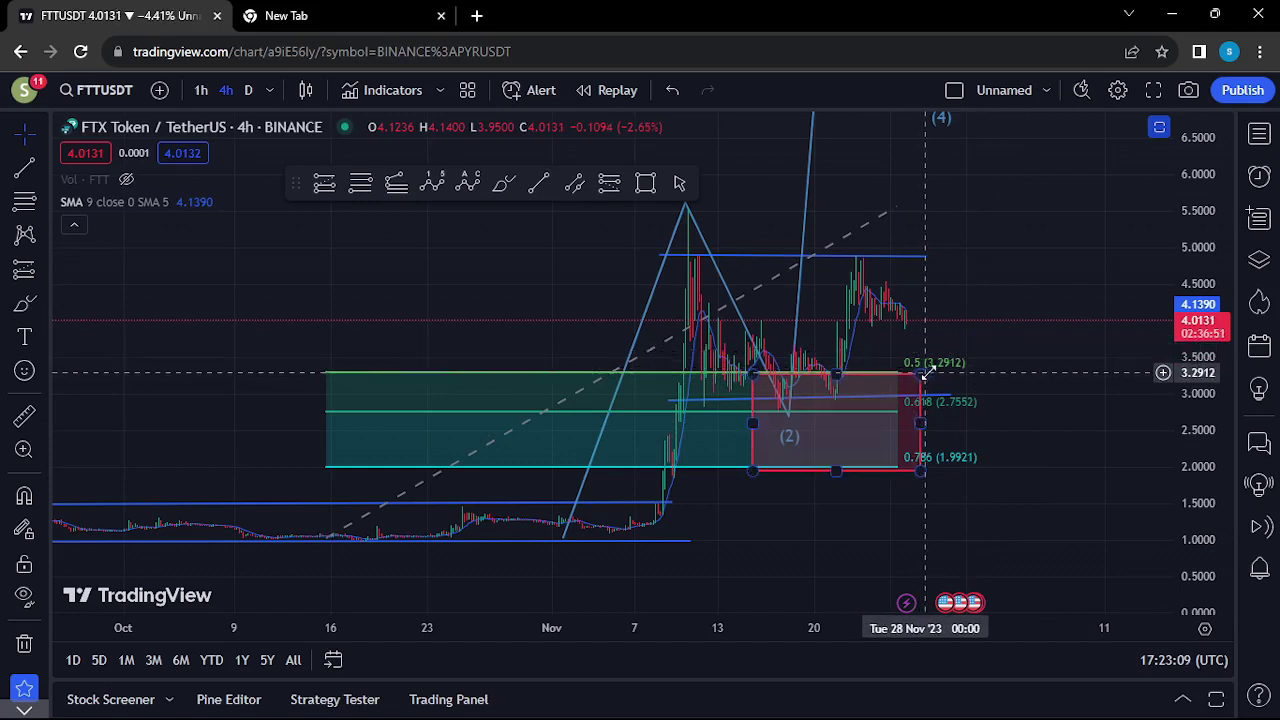
Restore the upper range line at 4.88 after accidentally deleting it
{"action": "left_click", "coordinate": [927, 256]}
{"action": "left_click", "coordinate": [960, 143]}
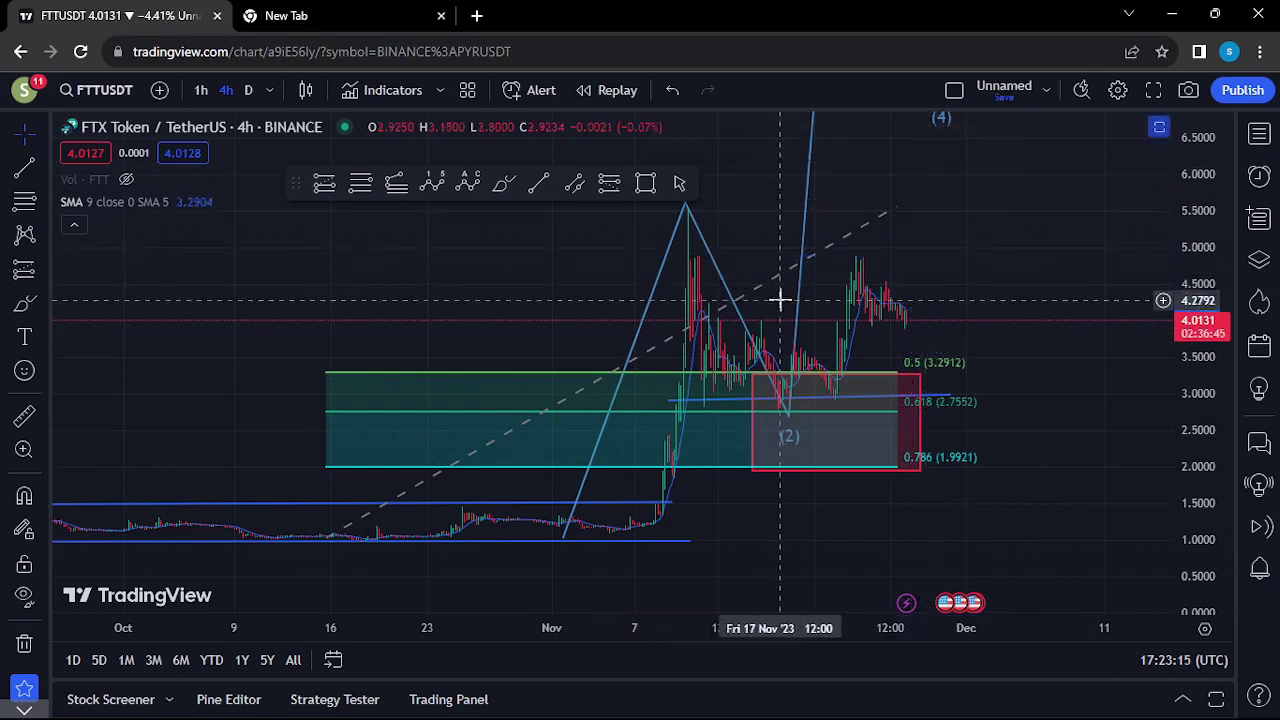
{"action": "scroll", "coordinate": [776, 330], "scroll_direction": "up", "scroll_amount": 2}
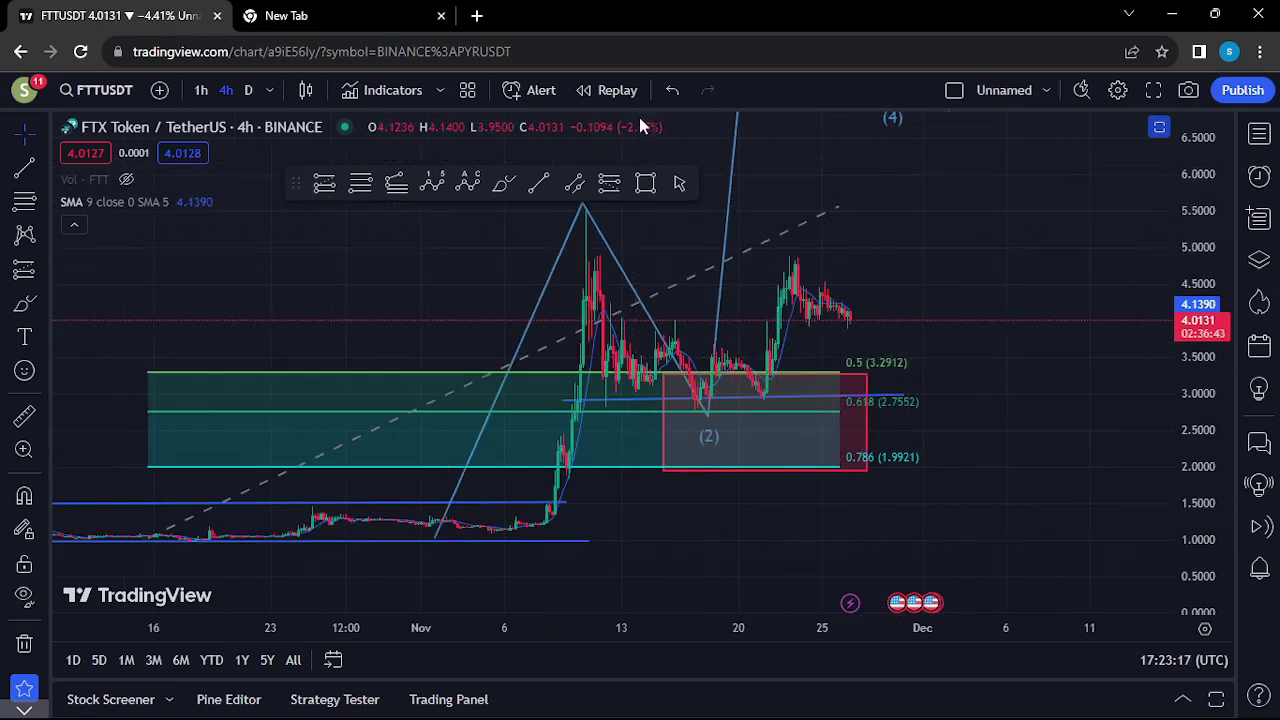
{"action": "left_click", "coordinate": [671, 92]}
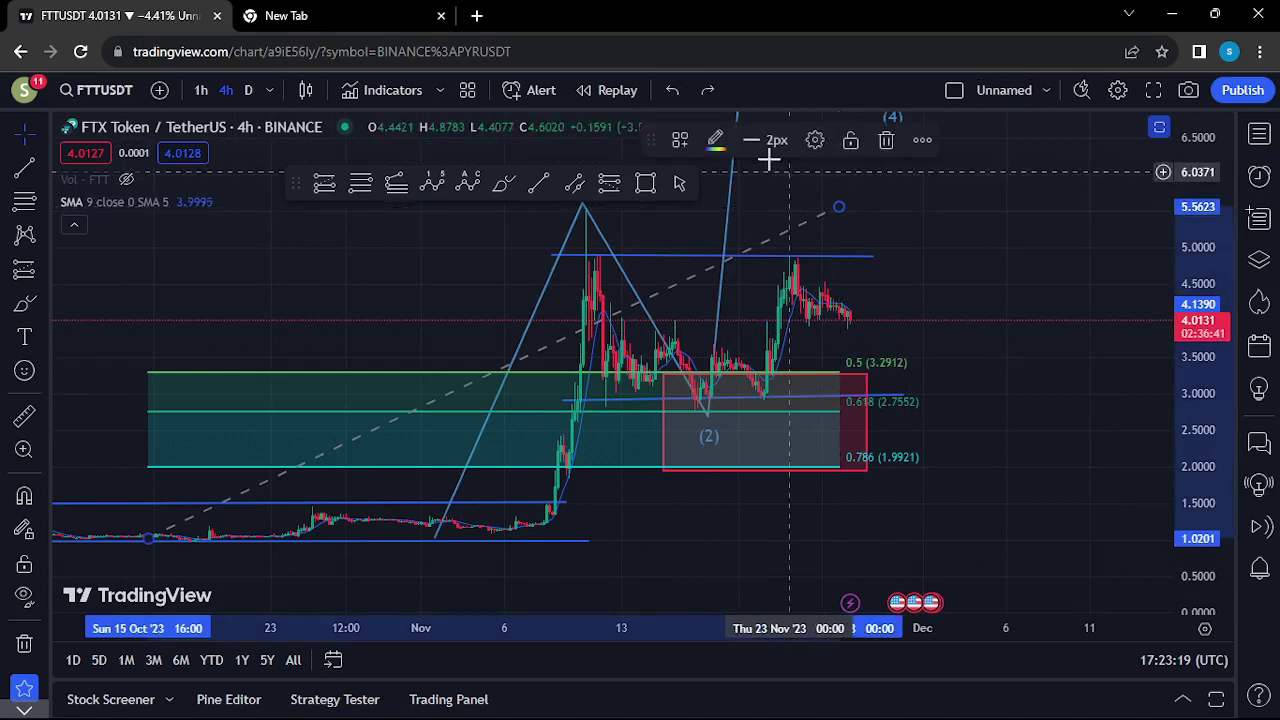
Delete the Fibonacci retracement and compress the price scale to fit more range
{"action": "left_click", "coordinate": [886, 141]}
{"action": "scroll", "coordinate": [990, 291], "scroll_direction": "up", "scroll_amount": 3}
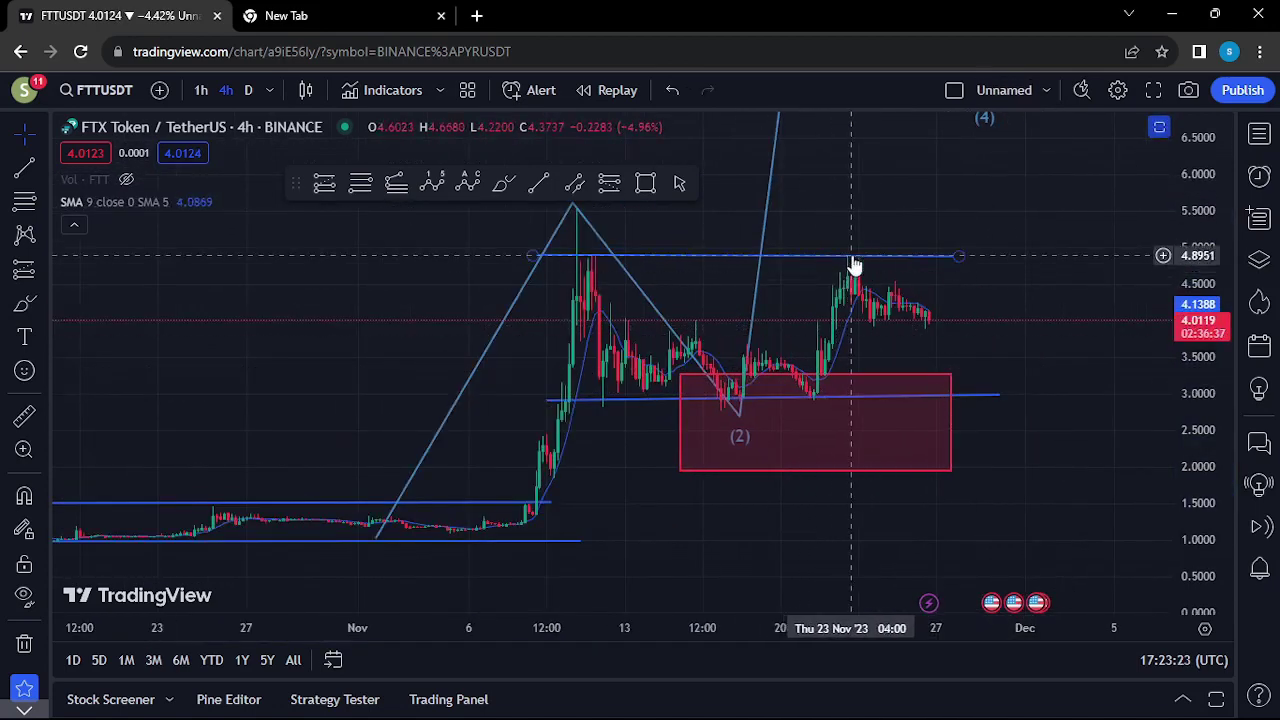
{"action": "left_click_drag", "start_coordinate": [1049, 266], "coordinate": [966, 320]}
{"action": "left_click_drag", "start_coordinate": [1197, 213], "coordinate": [1196, 275]}
{"action": "scroll", "coordinate": [1000, 285], "scroll_direction": "down", "scroll_amount": 3}
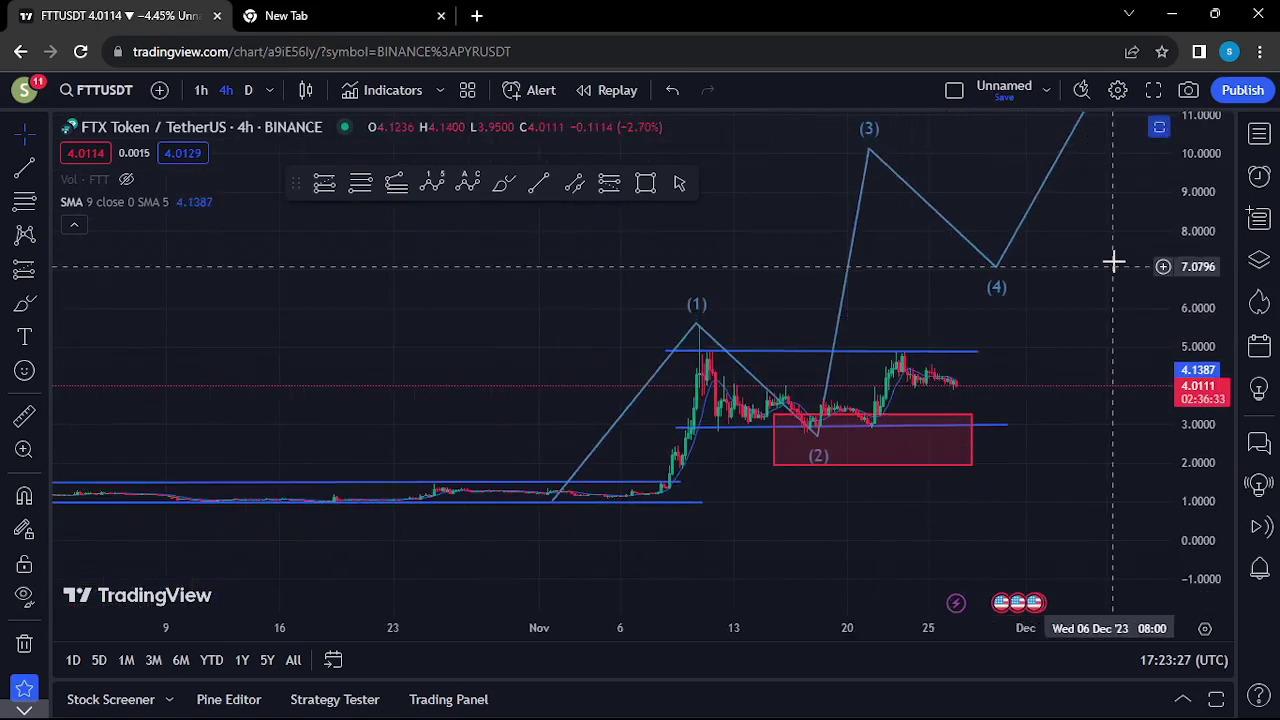
{"action": "left_click_drag", "start_coordinate": [1108, 271], "coordinate": [1050, 363]}
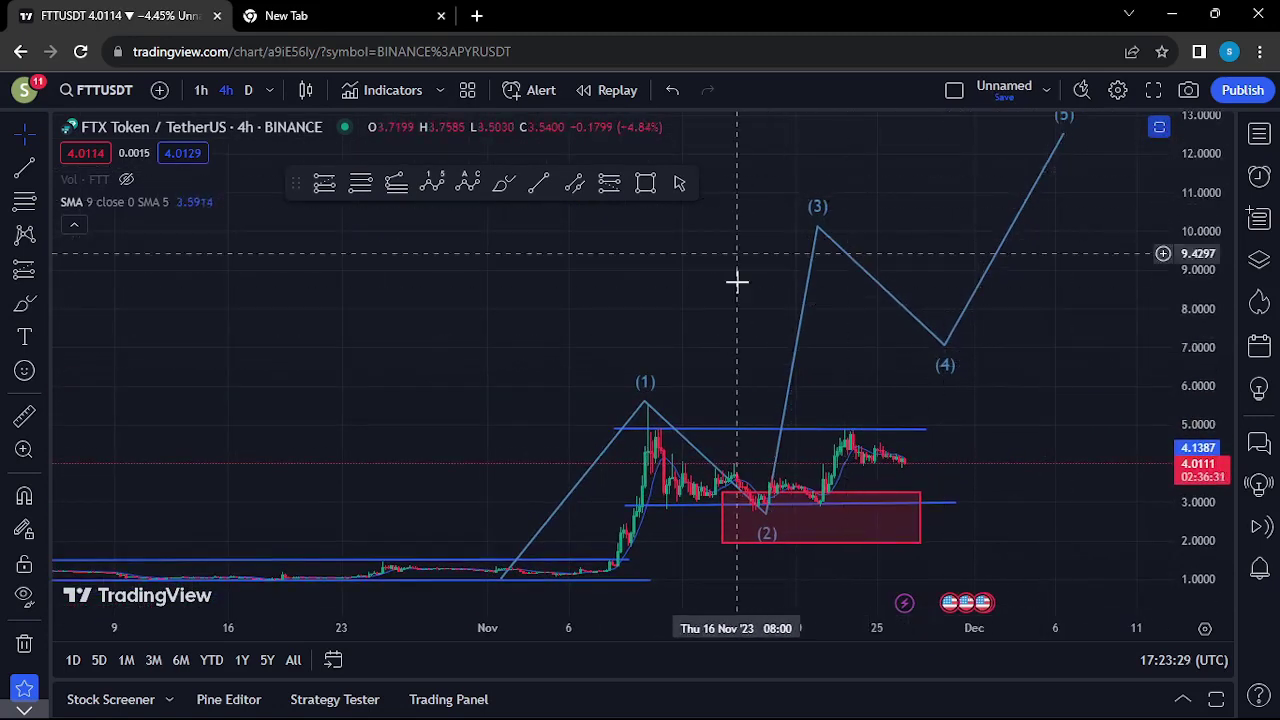
{"action": "scroll", "coordinate": [829, 394], "scroll_direction": "left", "scroll_amount": 2}
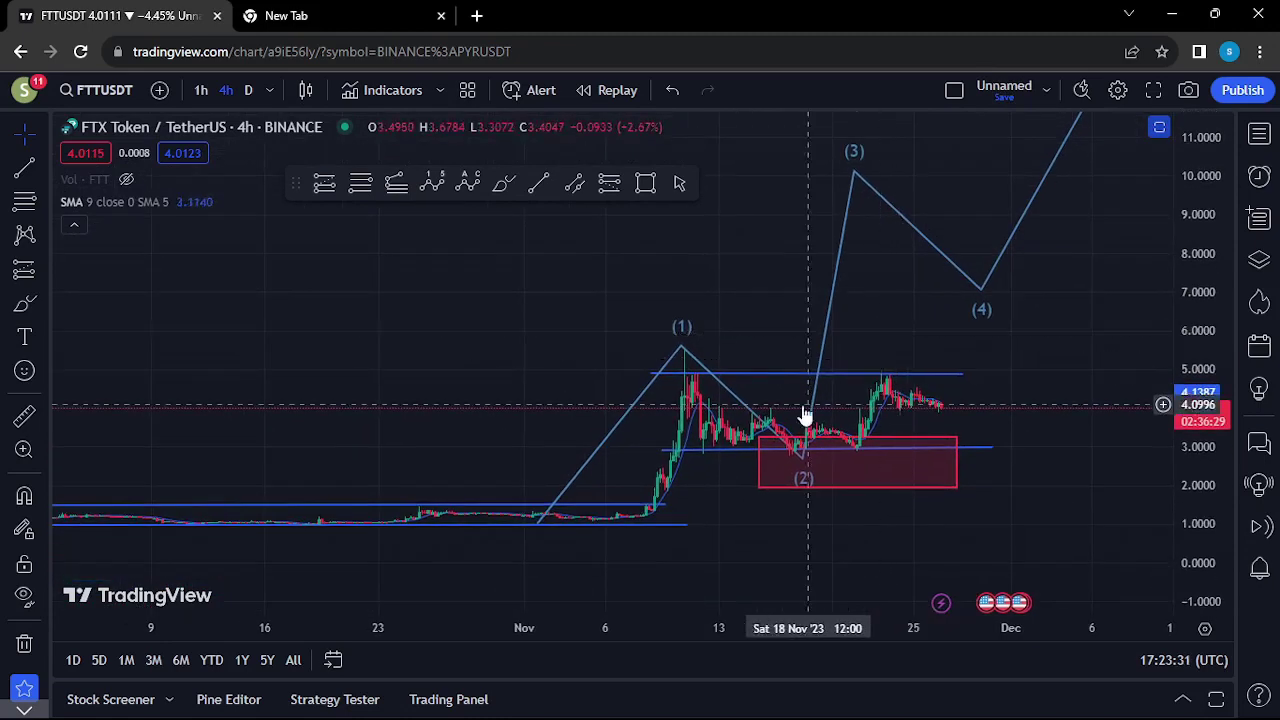
{"action": "scroll", "coordinate": [829, 394], "scroll_direction": "down", "scroll_amount": 3}
{"action": "left_click_drag", "start_coordinate": [977, 543], "coordinate": [880, 560]}
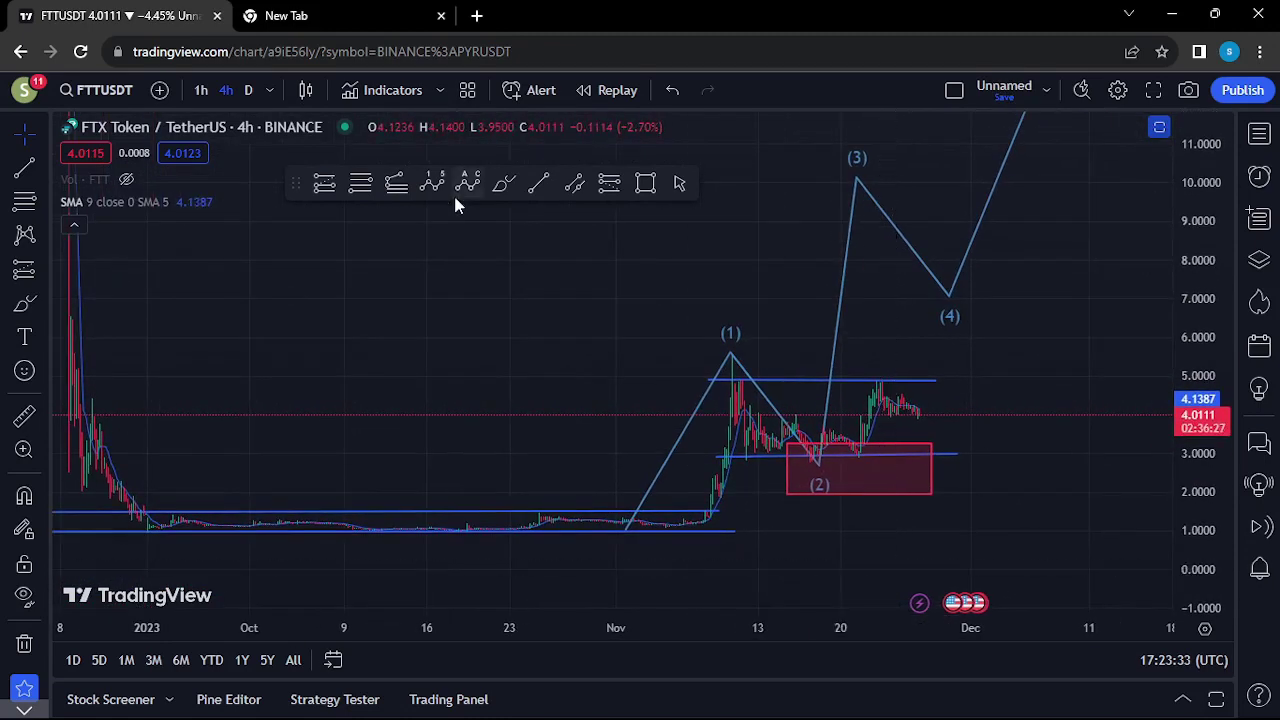
Draw a trend-based Fib extension anchored at the October low, wave (1) peak and a third point
{"action": "left_click", "coordinate": [394, 186]}
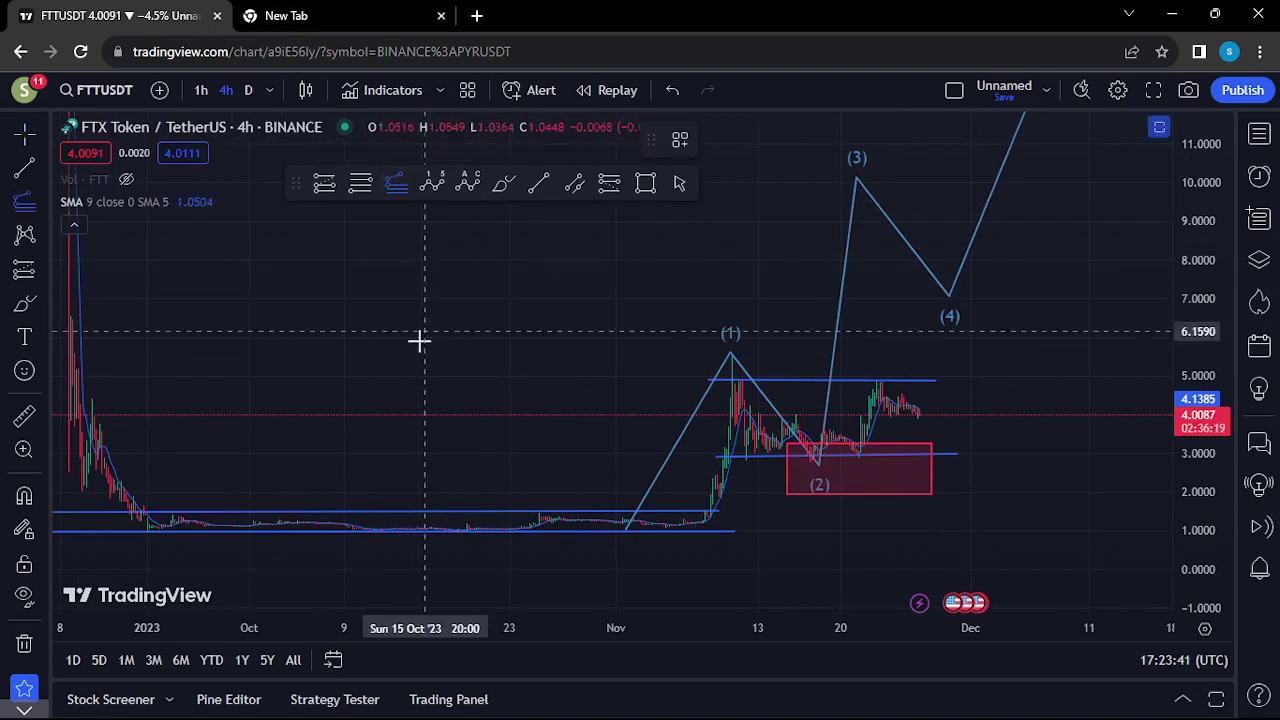
{"action": "left_click", "coordinate": [437, 533]}
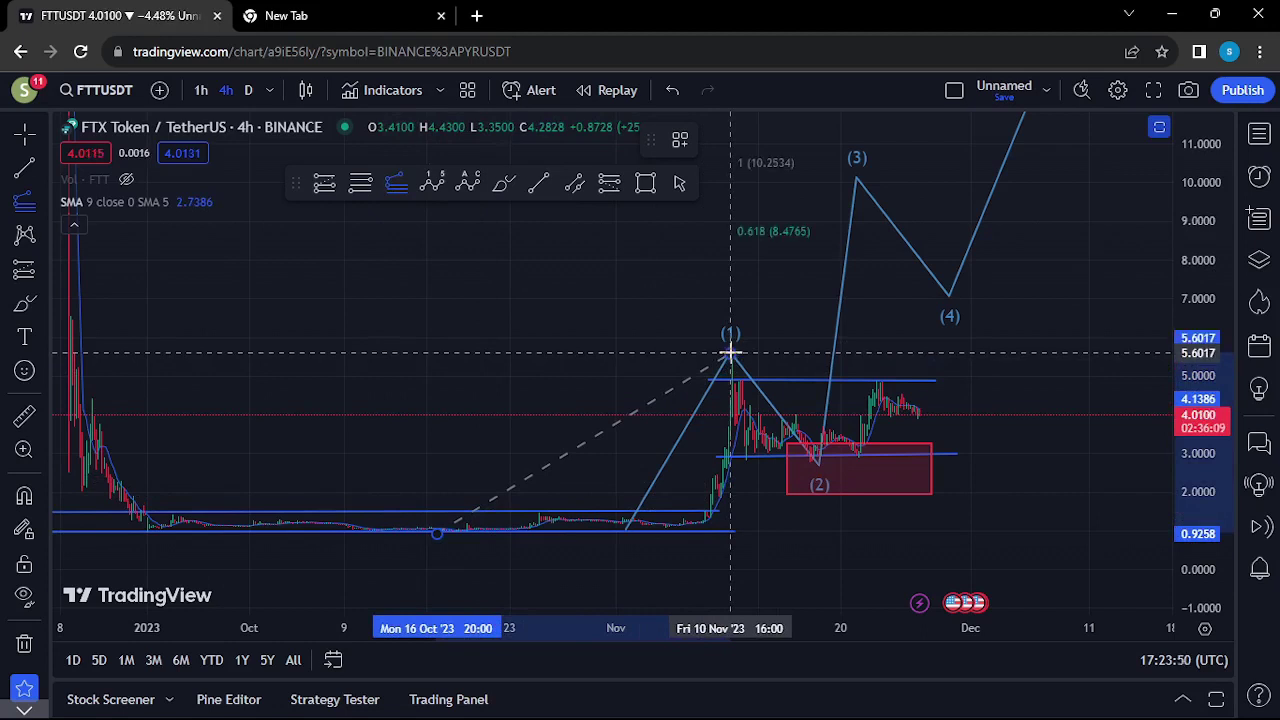
{"action": "left_click", "coordinate": [731, 353]}
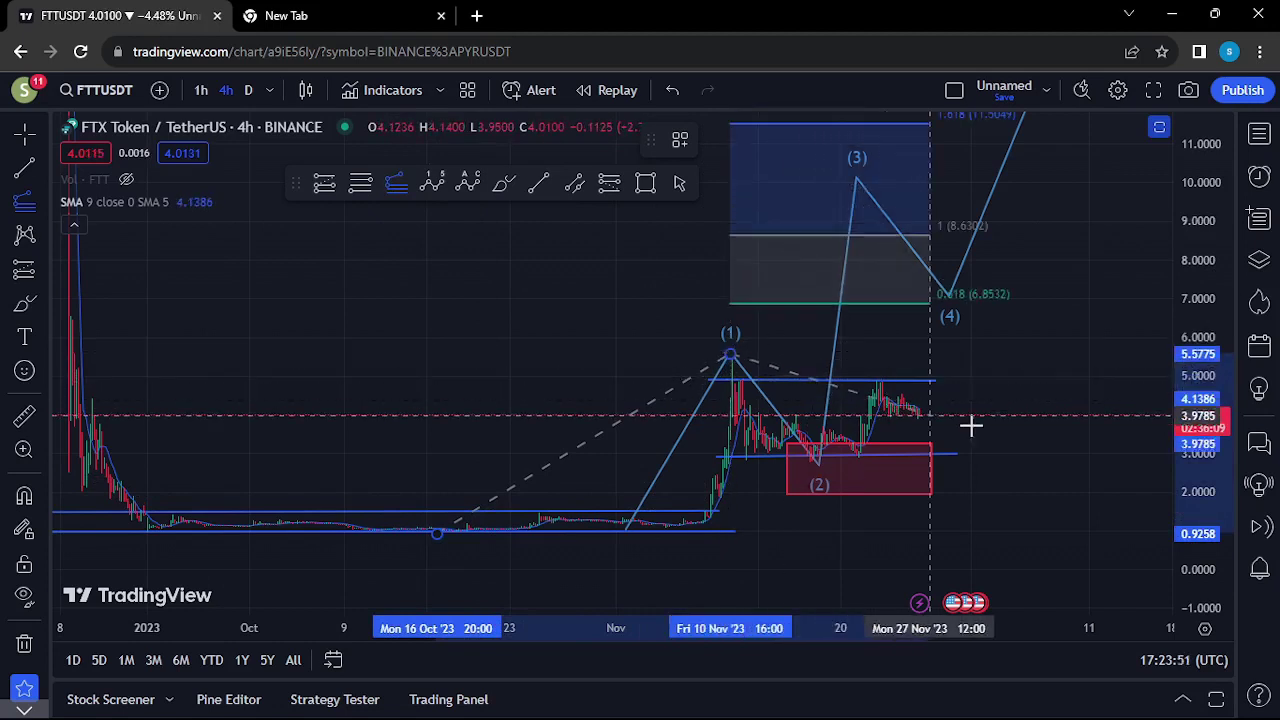
{"action": "left_click", "coordinate": [1058, 463]}
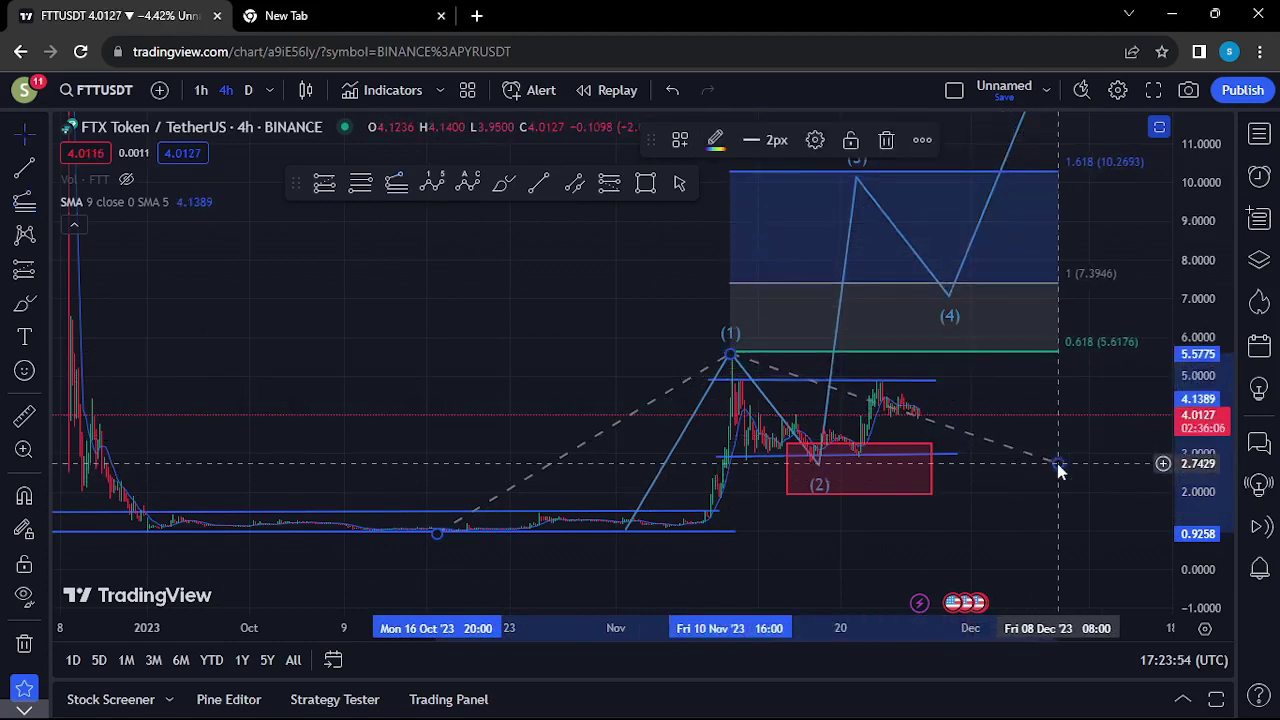
{"action": "left_click_drag", "start_coordinate": [1110, 389], "coordinate": [1070, 464]}
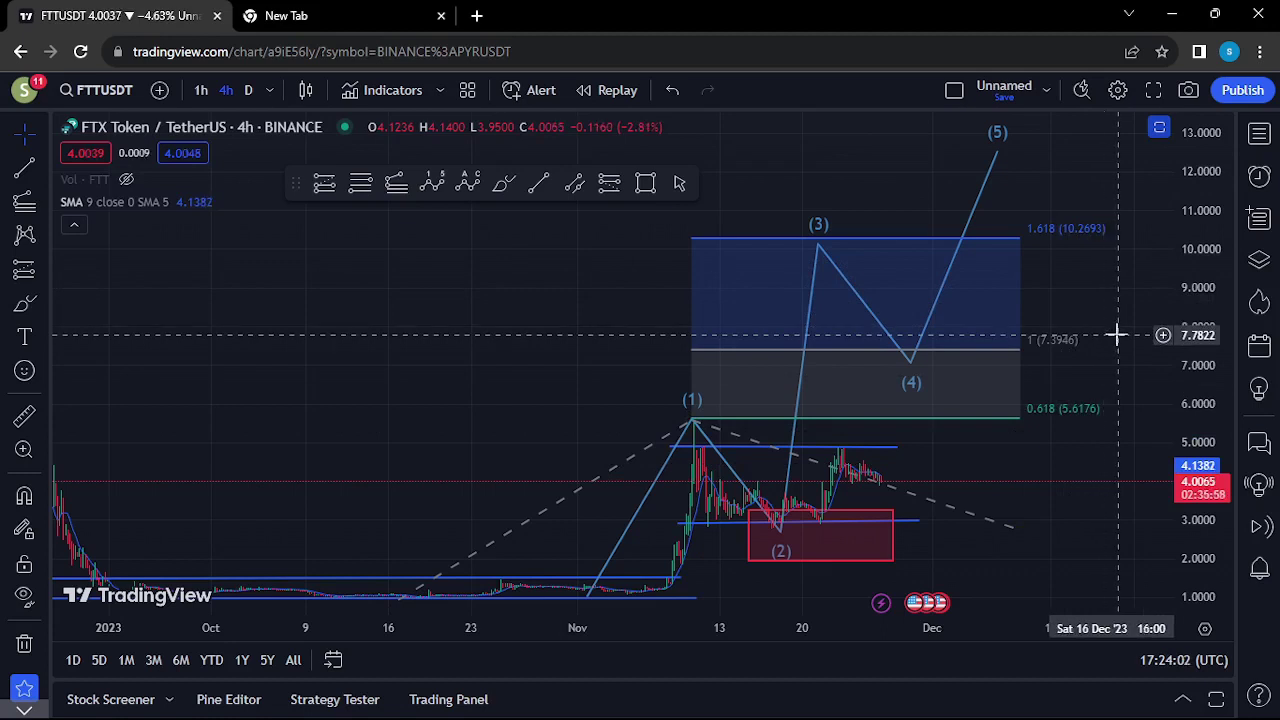
Raise wave (3) to the 1.618 extension near 10.4, then delete the extension
{"action": "left_click", "coordinate": [818, 245]}
{"action": "left_click_drag", "start_coordinate": [821, 243], "coordinate": [832, 236]}
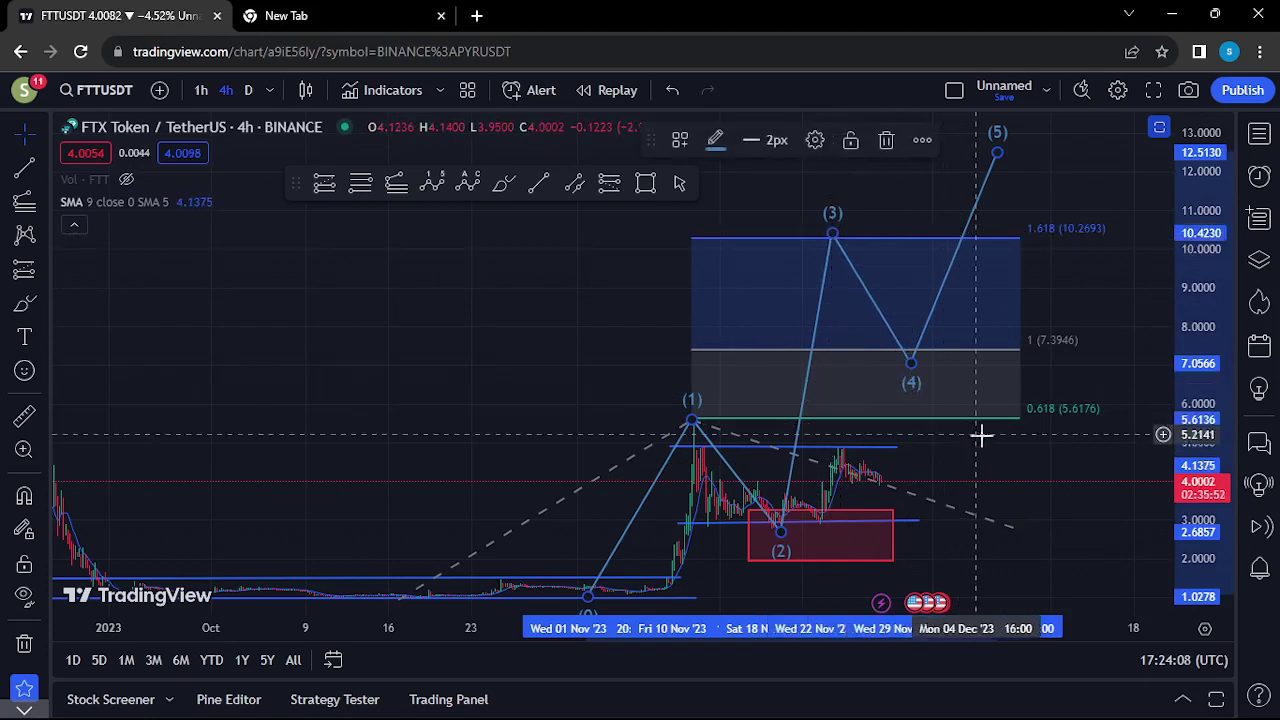
{"action": "left_click", "coordinate": [1019, 529]}
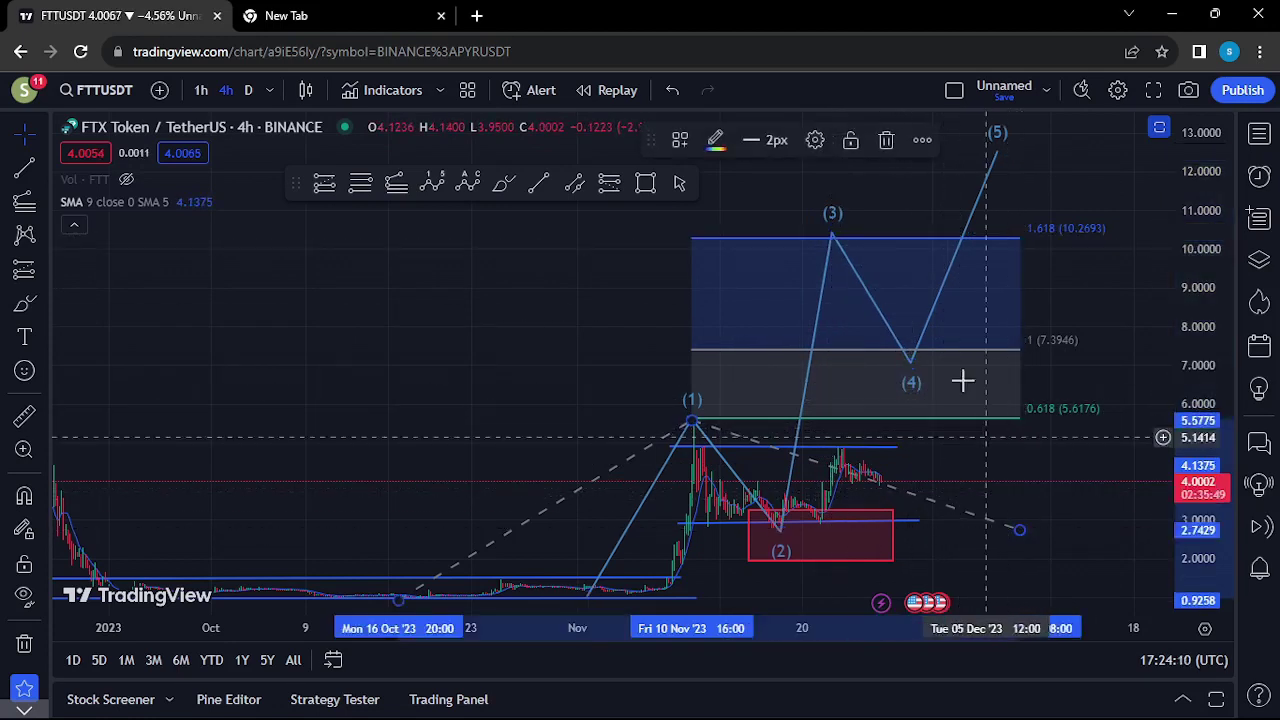
{"action": "left_click", "coordinate": [886, 140]}
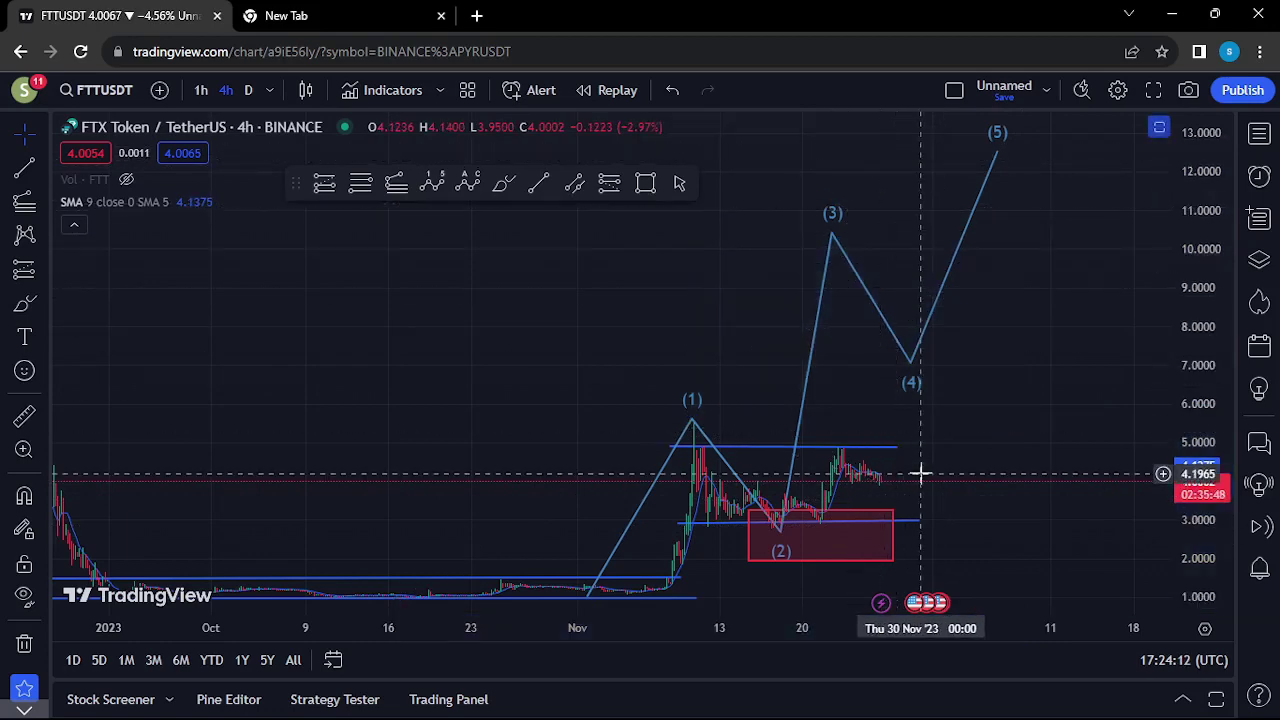
Zoom on the November candles near 4.0, between the 4.9 range line and red box
{"action": "scroll", "coordinate": [925, 463], "scroll_direction": "up", "scroll_amount": 5}
{"action": "left_click_drag", "start_coordinate": [831, 446], "coordinate": [948, 404]}
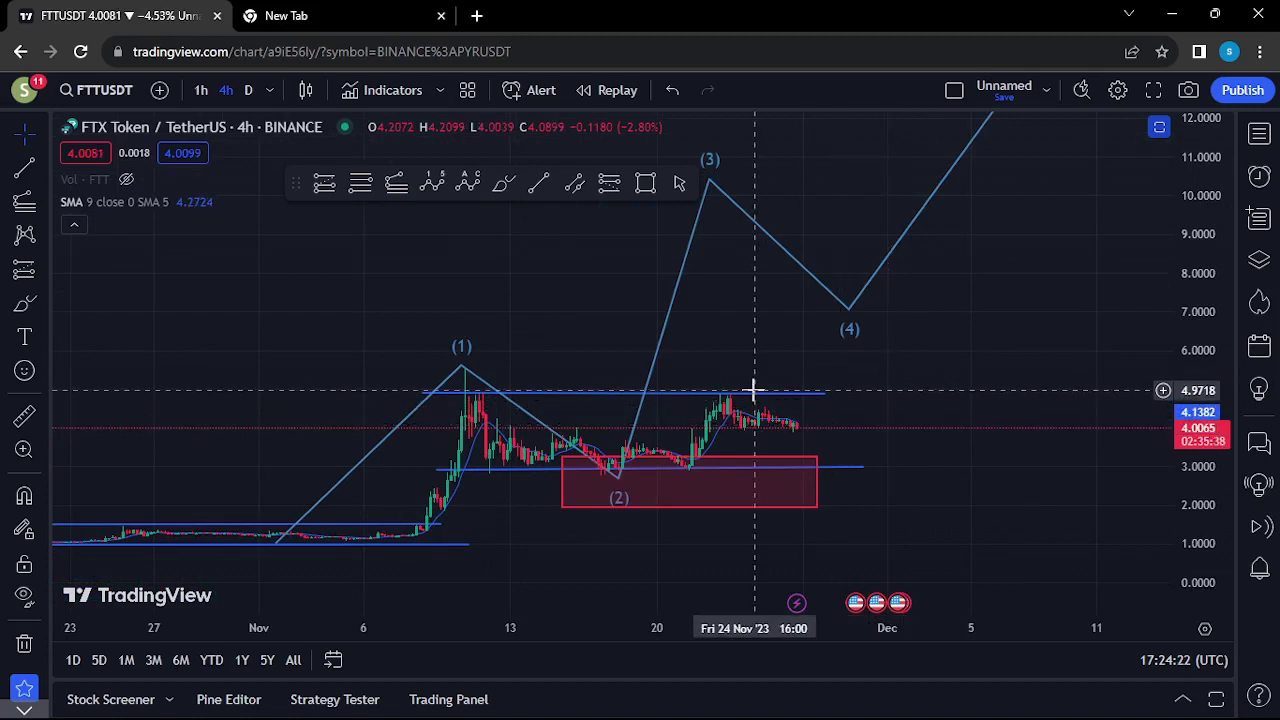
{"action": "left_click_drag", "start_coordinate": [738, 320], "coordinate": [826, 363]}
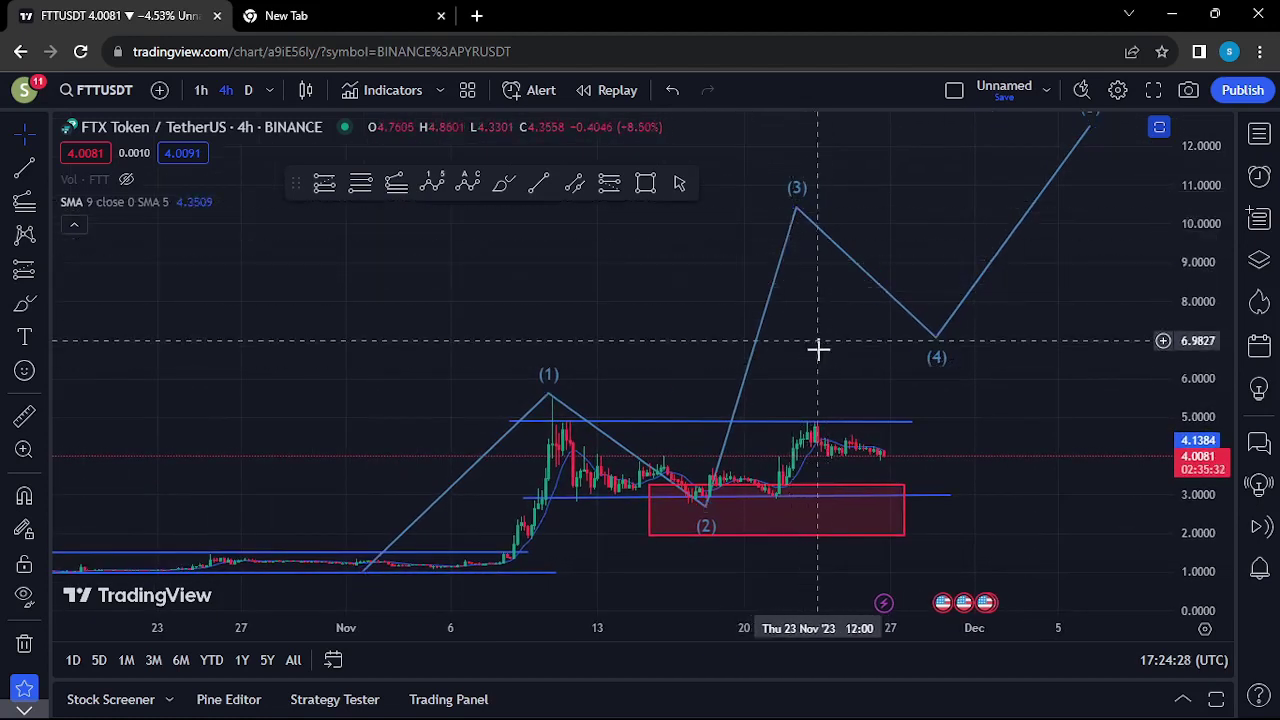
{"action": "left_click_drag", "start_coordinate": [826, 371], "coordinate": [858, 272]}
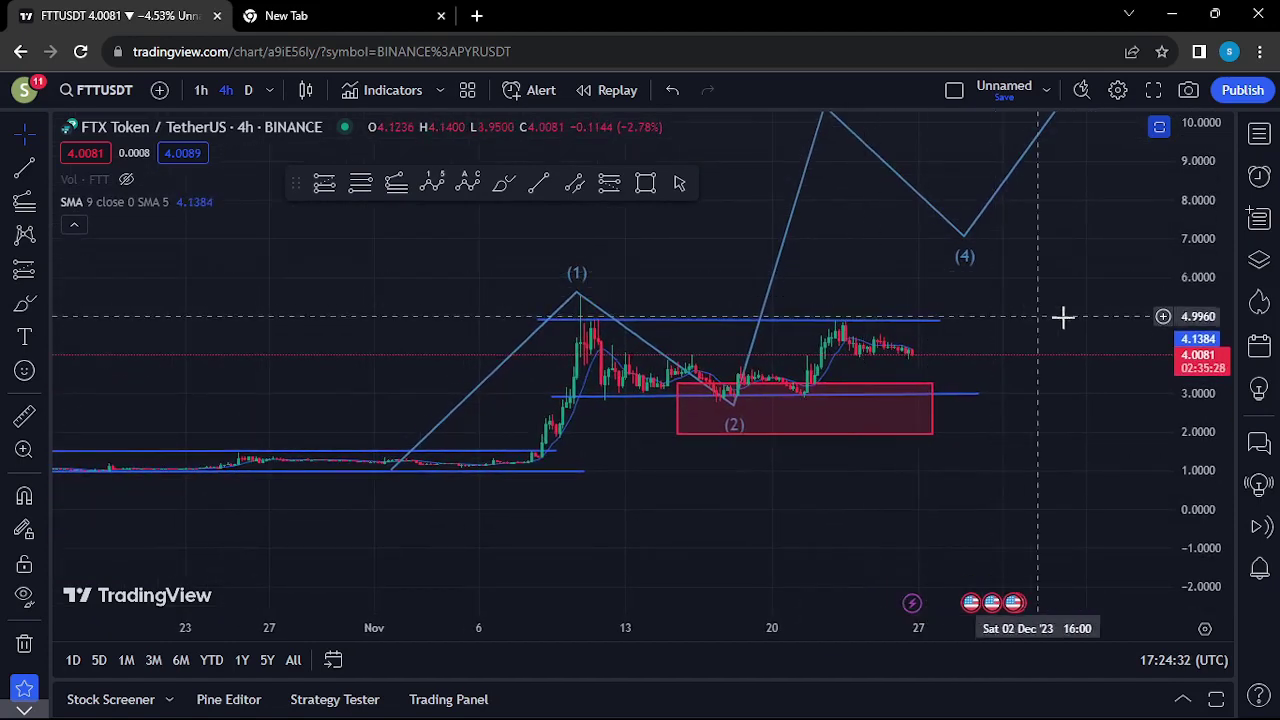
{"action": "left_click_drag", "start_coordinate": [1195, 341], "coordinate": [1202, 367]}
{"action": "scroll", "coordinate": [1047, 400], "scroll_direction": "up", "scroll_amount": 3}
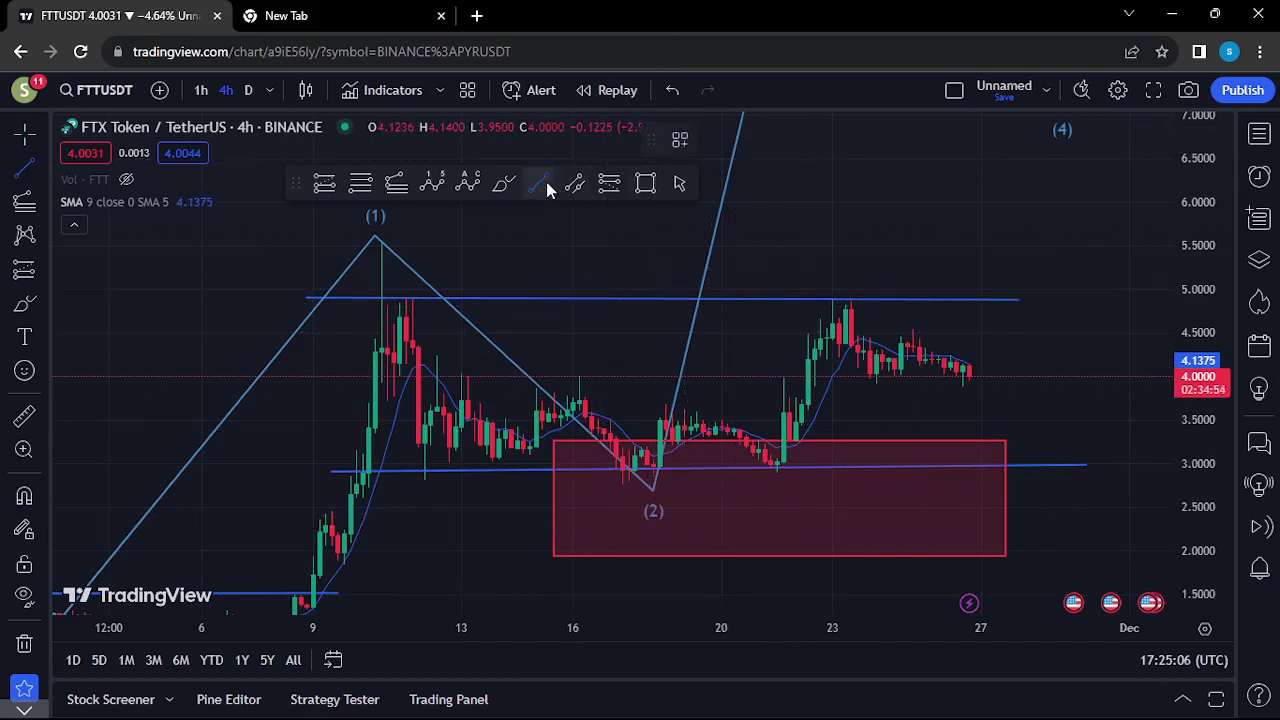
{"action": "left_click", "coordinate": [506, 185]}
{"action": "mouse_move", "coordinate": [360, 268]}
{"action": "left_mouse_down"}
{"action": "mouse_move", "coordinate": [343, 337]}
{"action": "mouse_move", "coordinate": [457, 266]}
{"action": "mouse_move", "coordinate": [371, 277]}
{"action": "left_mouse_up"}
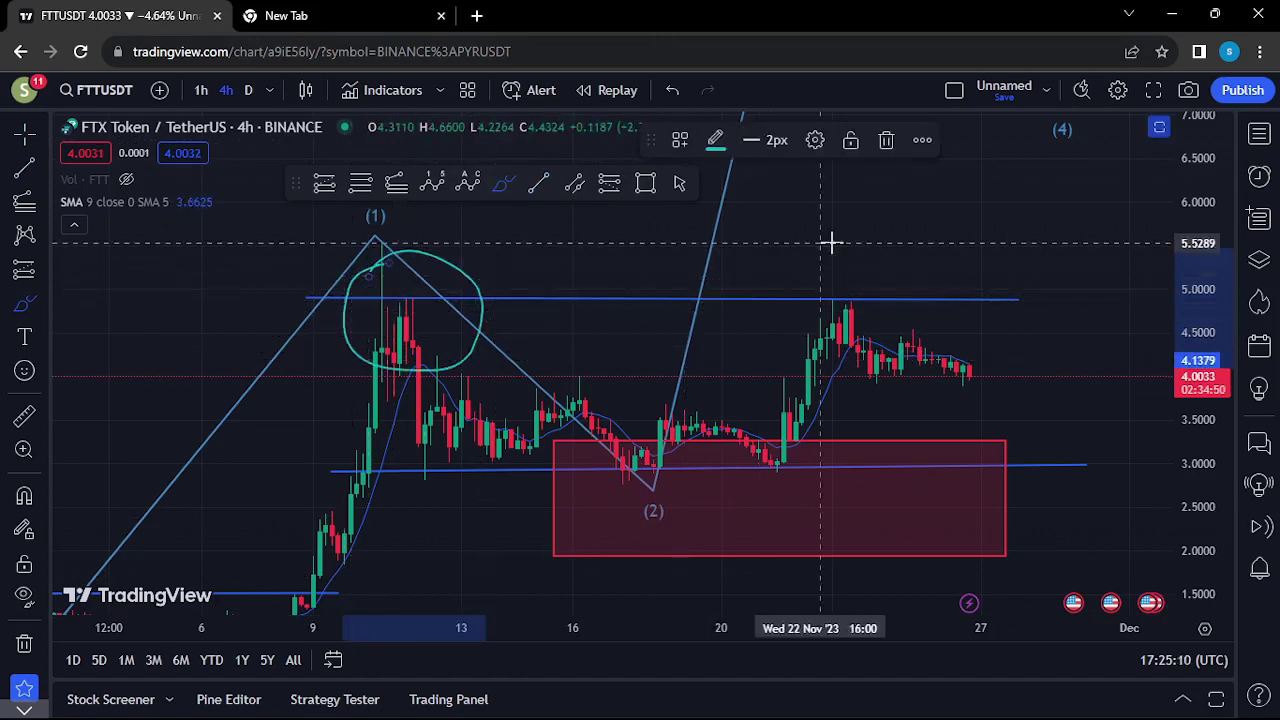
{"action": "mouse_move", "coordinate": [869, 246]}
{"action": "left_mouse_down"}
{"action": "mouse_move", "coordinate": [803, 309]}
{"action": "mouse_move", "coordinate": [894, 329]}
{"action": "mouse_move", "coordinate": [865, 240]}
{"action": "left_mouse_up"}
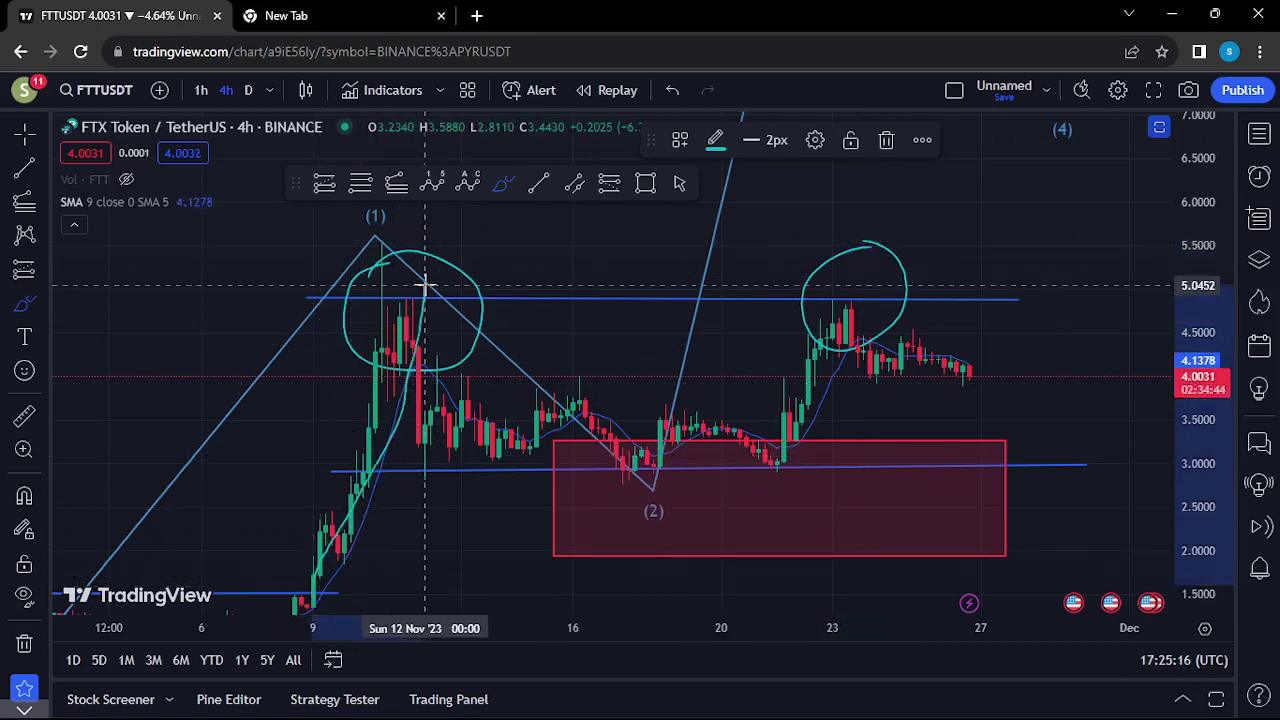
{"action": "mouse_move", "coordinate": [425, 287]}
{"action": "left_mouse_down"}
{"action": "mouse_move", "coordinate": [655, 465]}
{"action": "mouse_move", "coordinate": [845, 287]}
{"action": "left_mouse_up"}
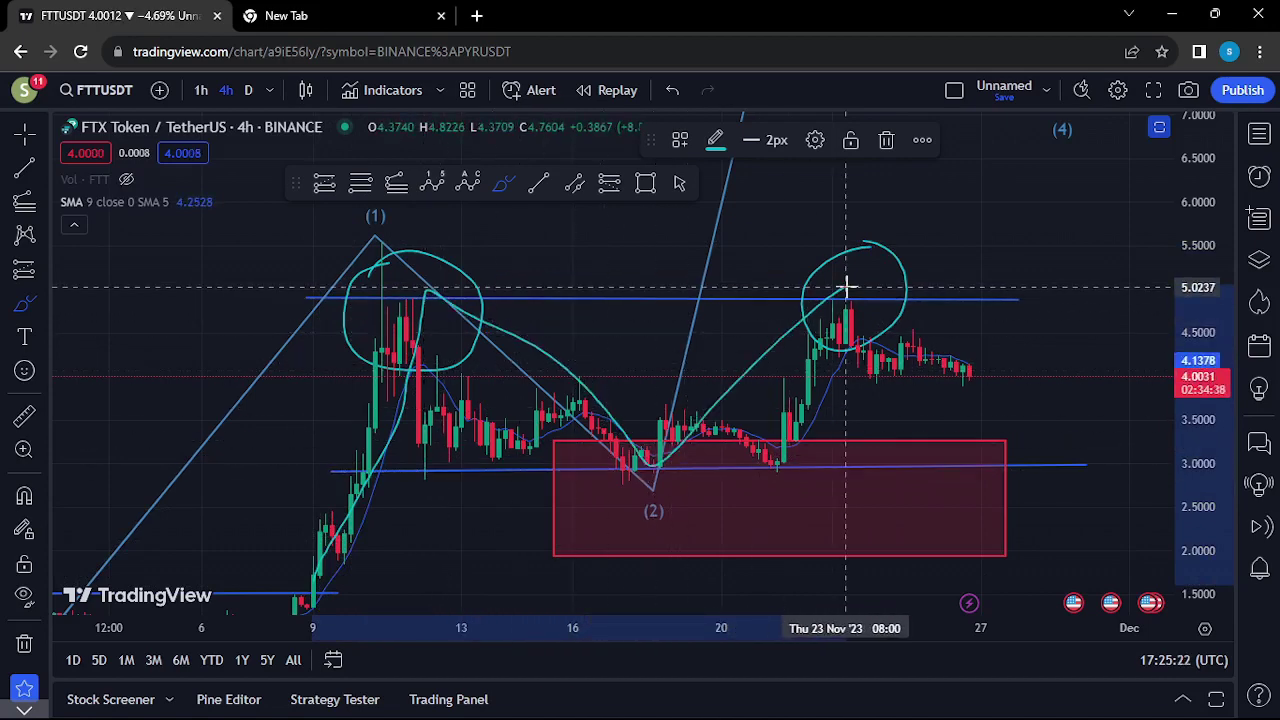
{"action": "mouse_move", "coordinate": [846, 287]}
{"action": "left_mouse_down"}
{"action": "mouse_move", "coordinate": [920, 363]}
{"action": "mouse_move", "coordinate": [968, 470]}
{"action": "left_mouse_up"}
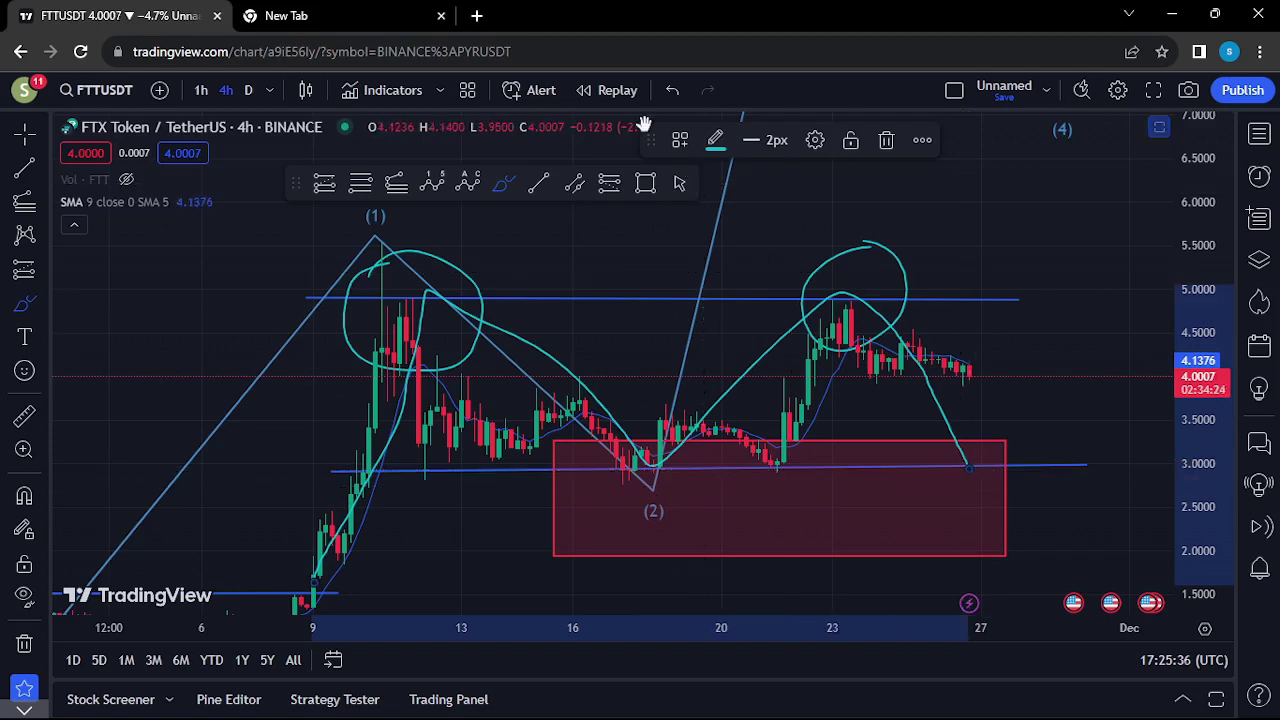
{"action": "left_click", "coordinate": [666, 92]}
{"action": "left_click", "coordinate": [666, 92]}
Remove the peak circle and hang a range-height vertical line from near 3.0 down to about 1.0
{"action": "left_click", "coordinate": [666, 92]}
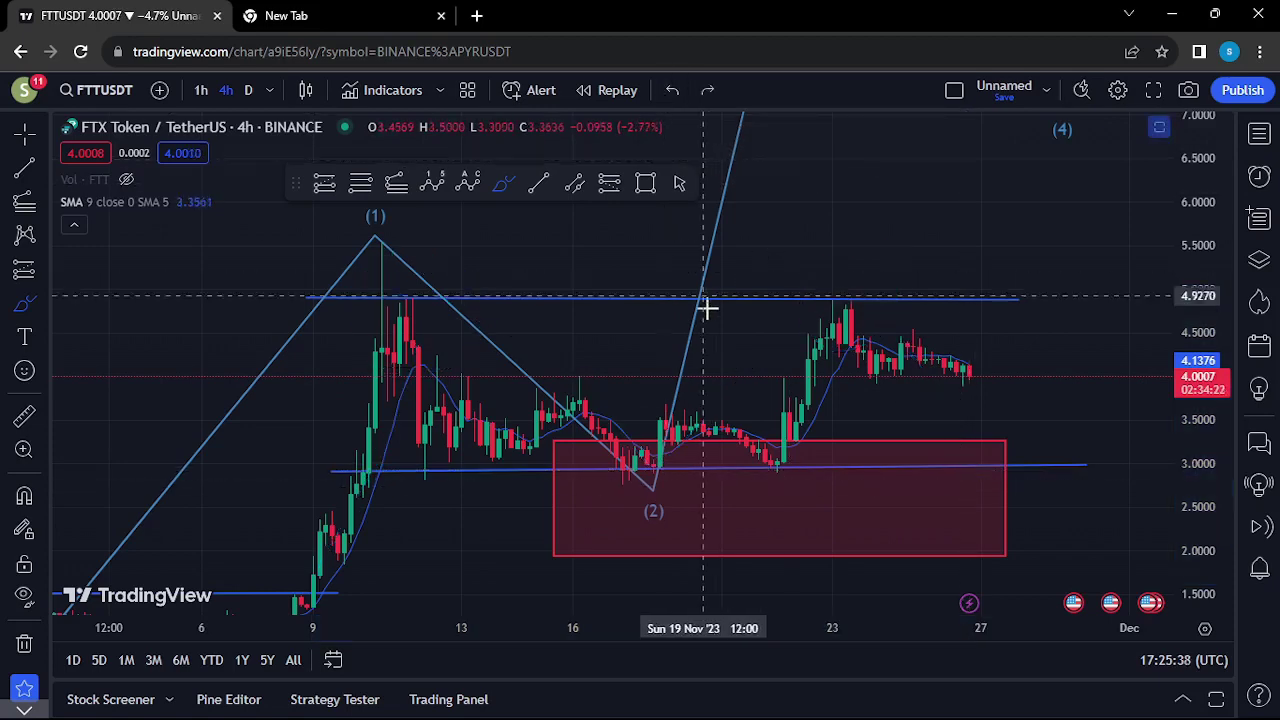
{"action": "left_click", "coordinate": [538, 183]}
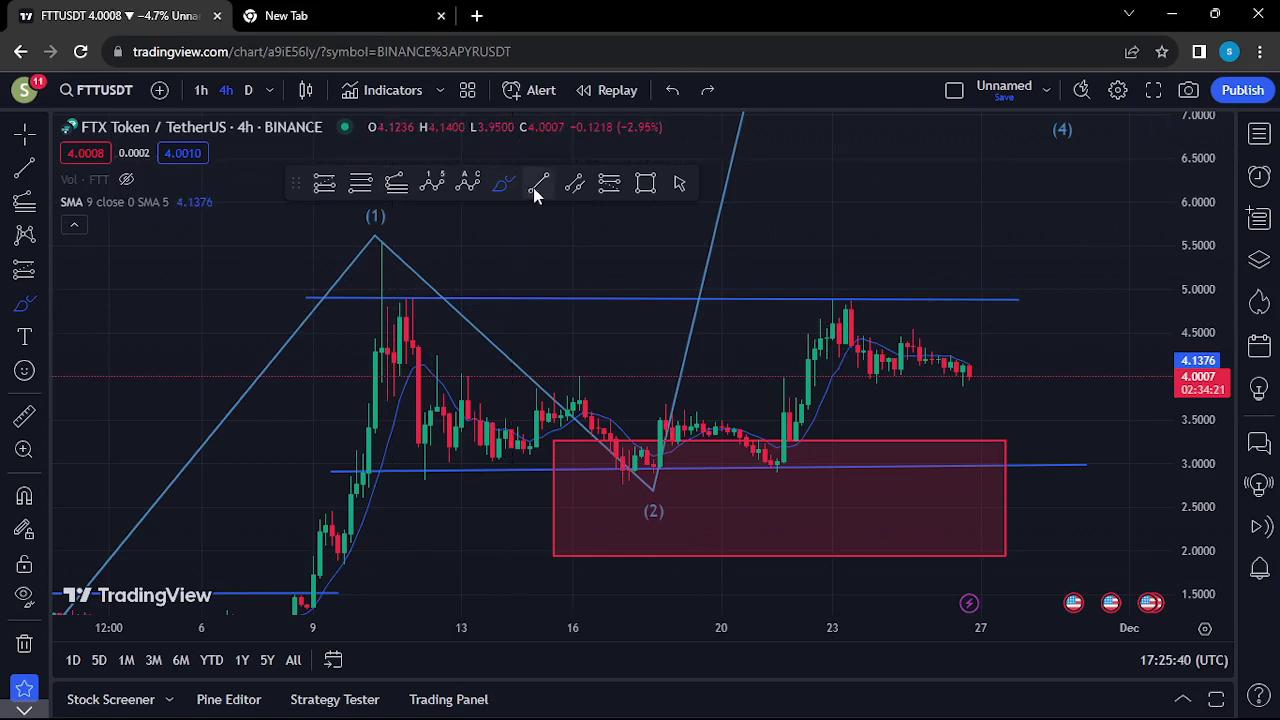
{"action": "left_click", "coordinate": [647, 299]}
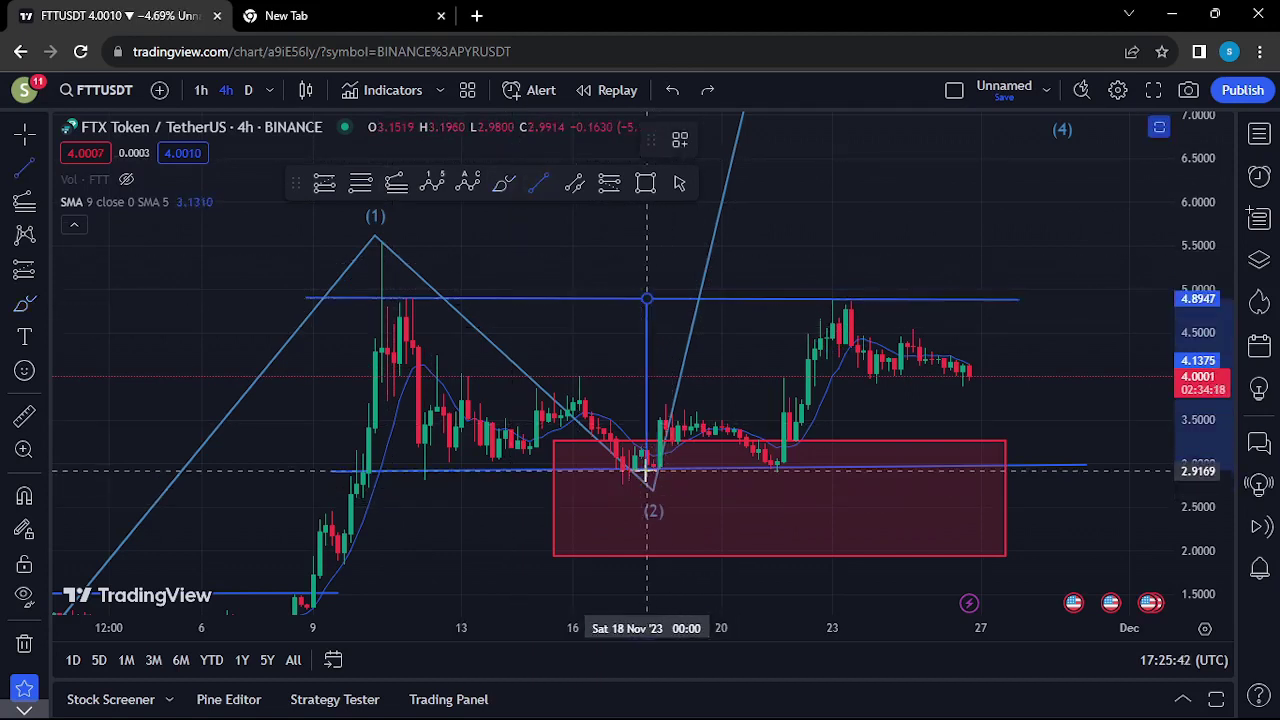
{"action": "left_click", "coordinate": [648, 470]}
{"action": "left_click_drag", "start_coordinate": [650, 378], "coordinate": [702, 543]}
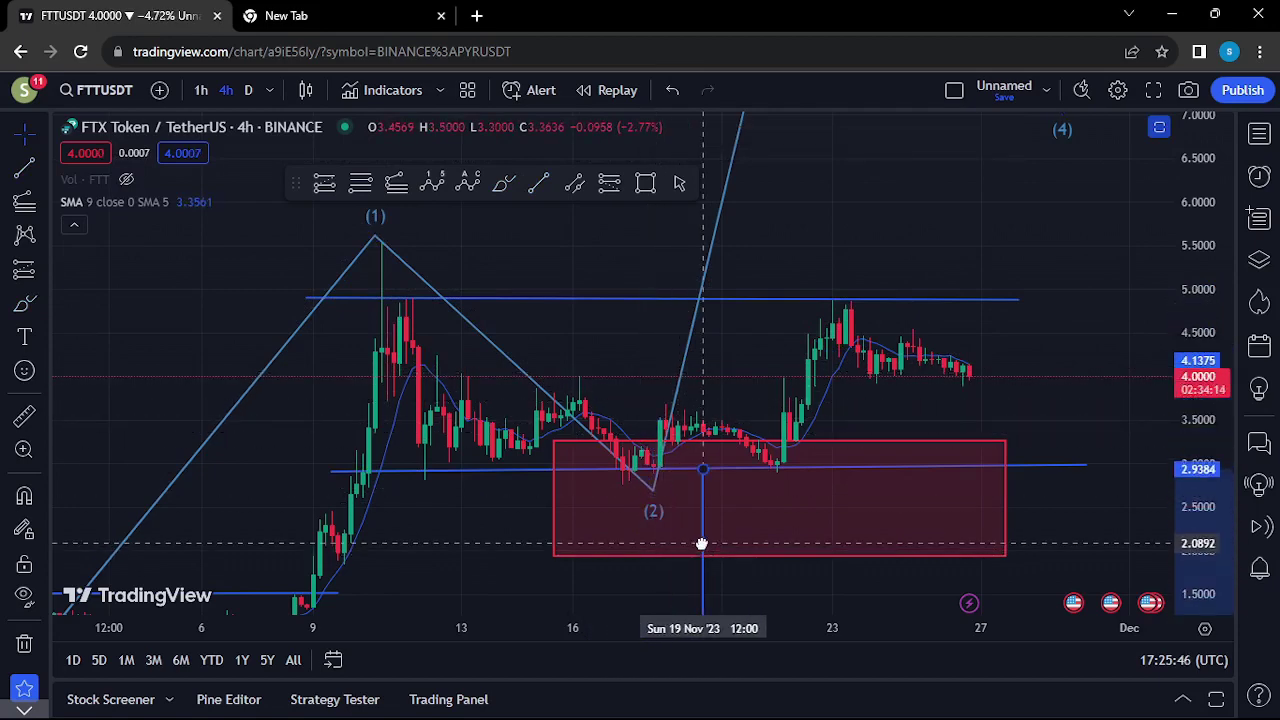
{"action": "left_click_drag", "start_coordinate": [1097, 518], "coordinate": [1083, 363]}
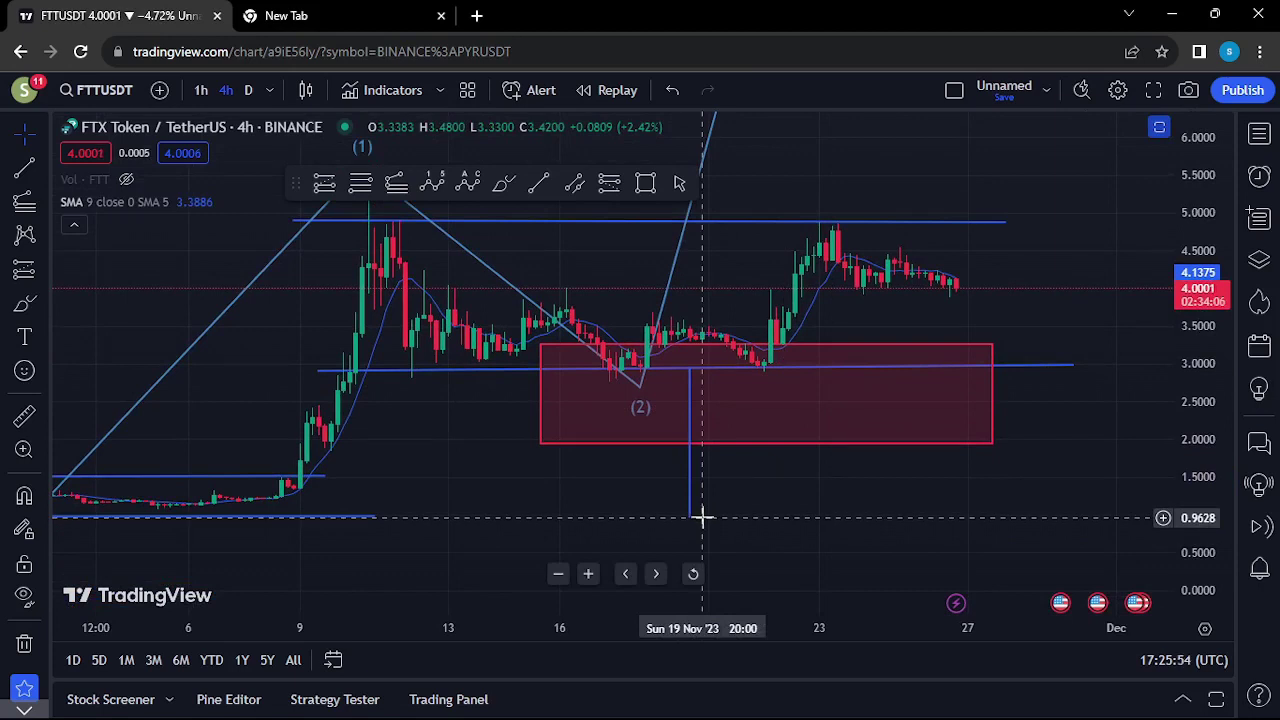
{"action": "left_click_drag", "start_coordinate": [862, 478], "coordinate": [851, 534]}
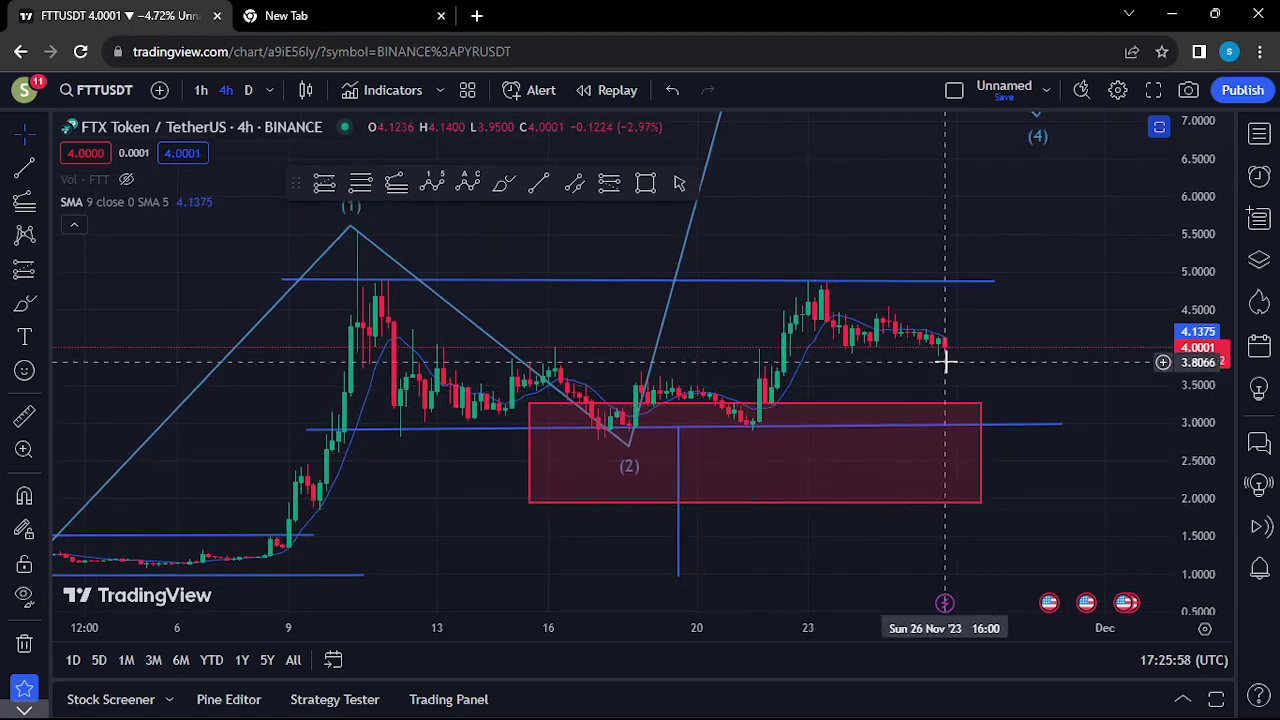